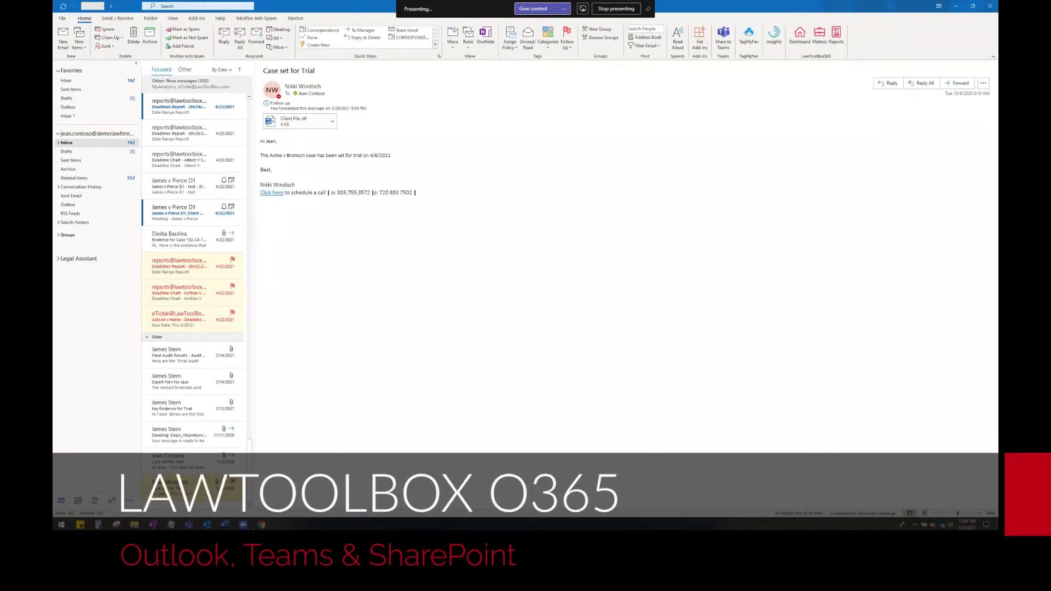
Return from the Teams matters list to the Outlook email and open the LawToolBox365 Dashboard
click(262, 525)
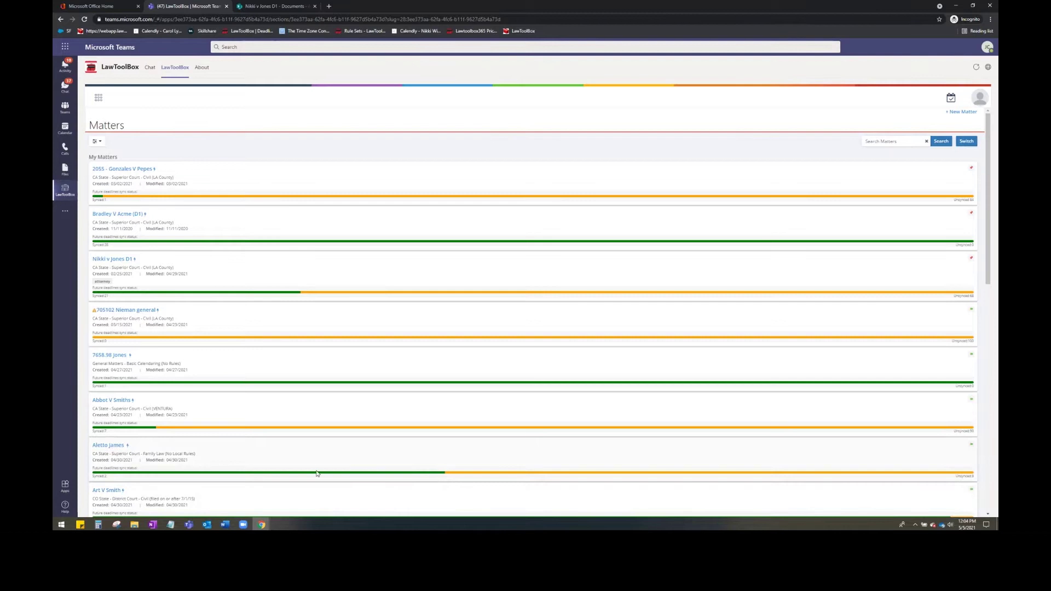
click(205, 526)
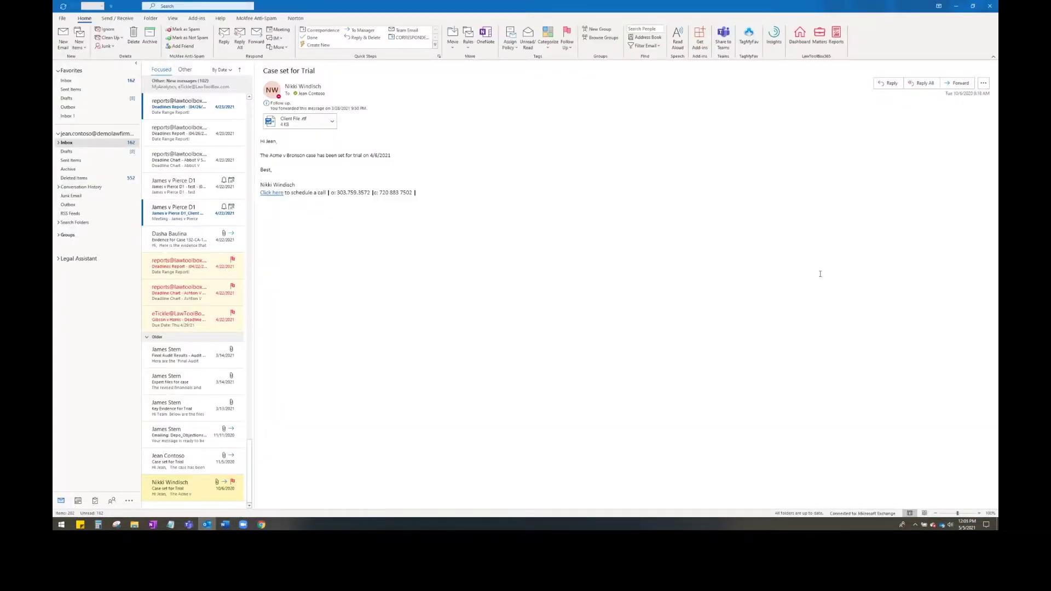
click(797, 38)
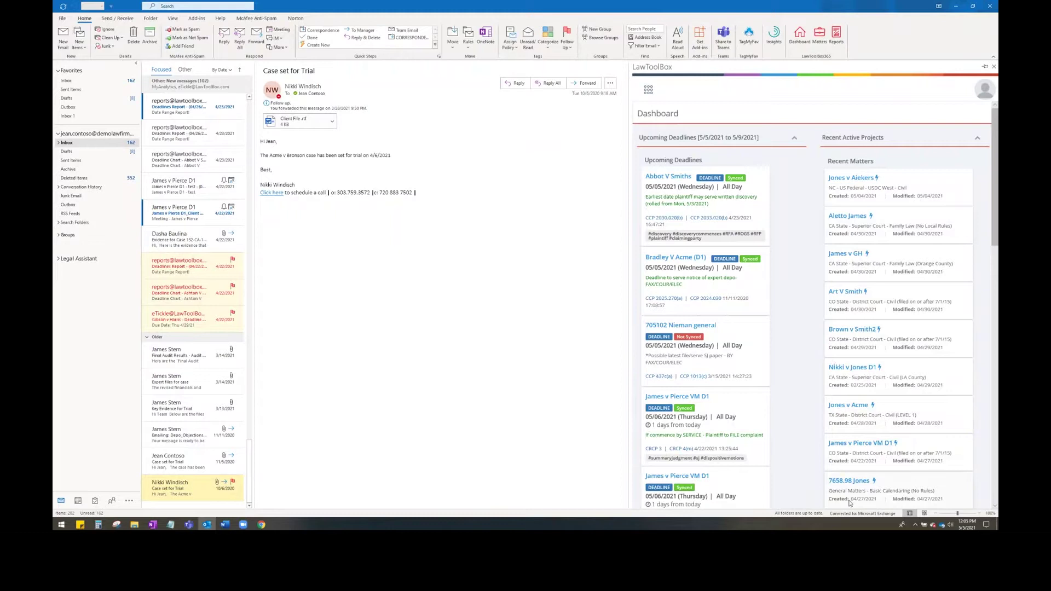
Review the Jones v Aiekers matter's action menu, then dismiss it
click(867, 180)
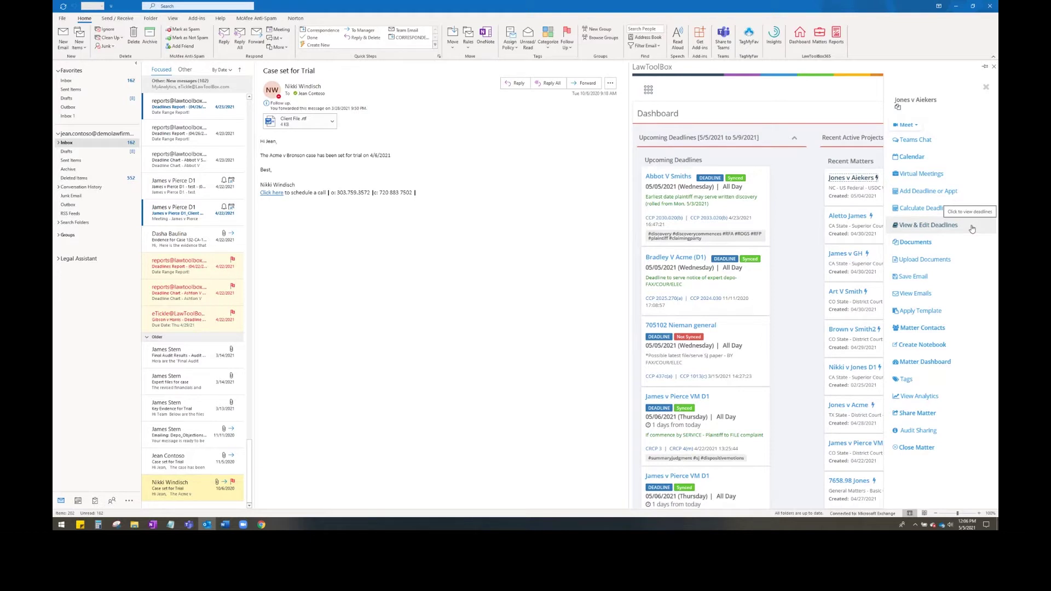
click(987, 87)
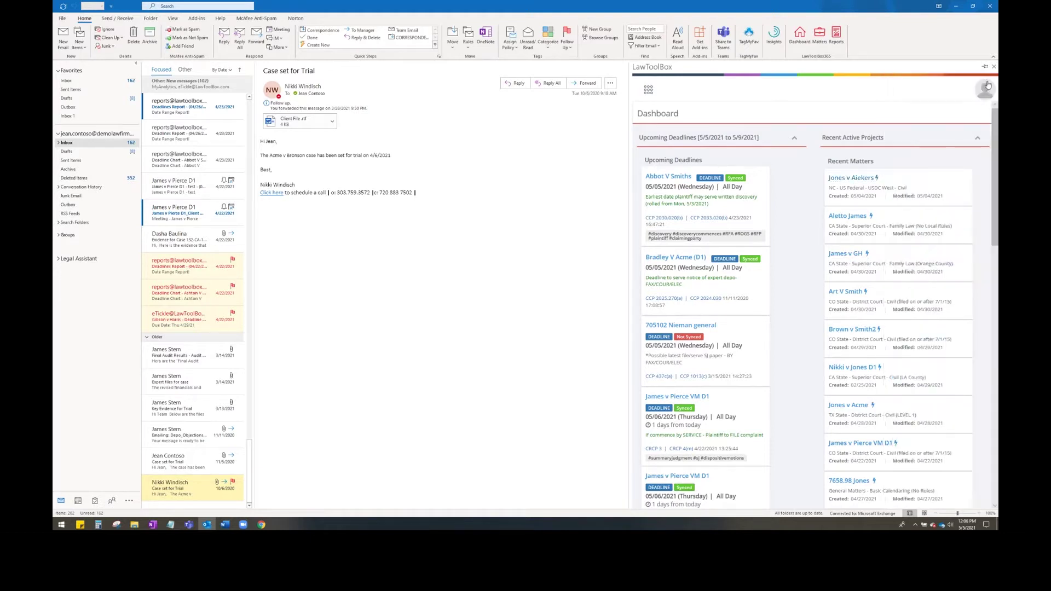
Start a new matter from the Matters list with case nickname 'Jones Estate'
click(994, 67)
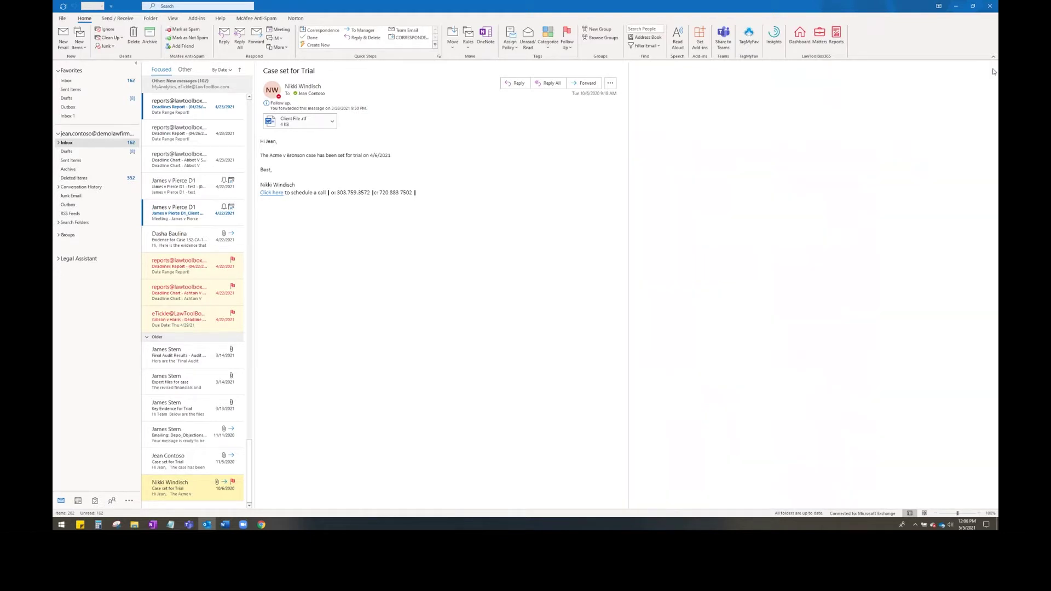
click(821, 41)
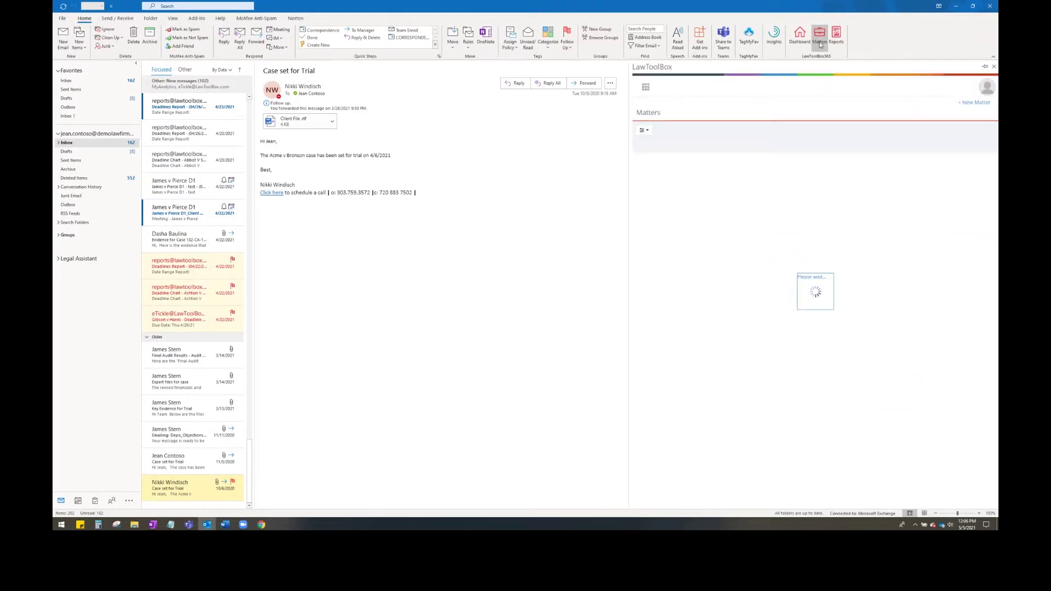
click(968, 104)
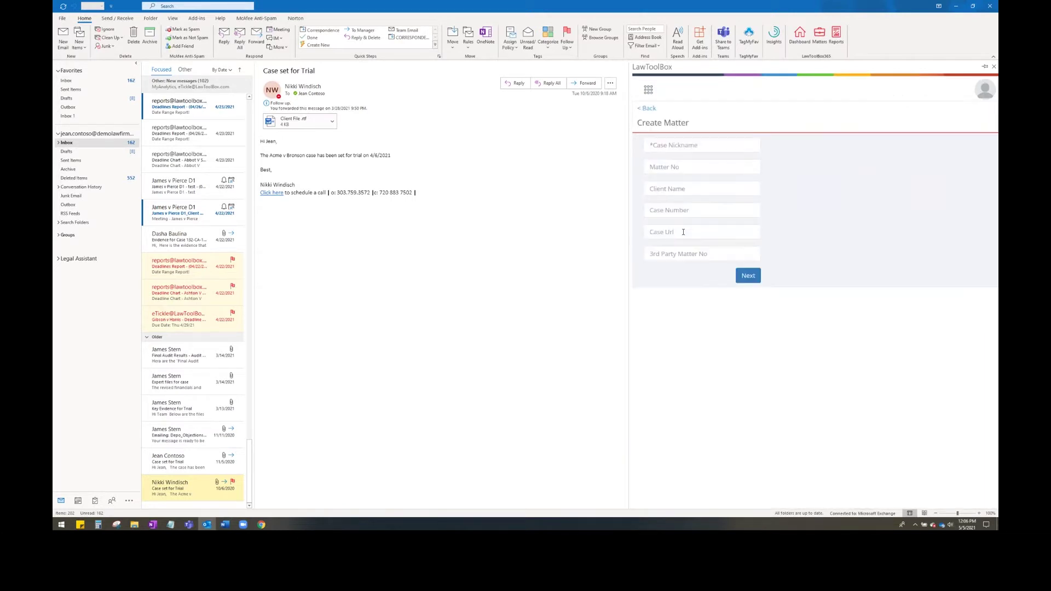
click(698, 147)
text(Jones Estate)
click(748, 276)
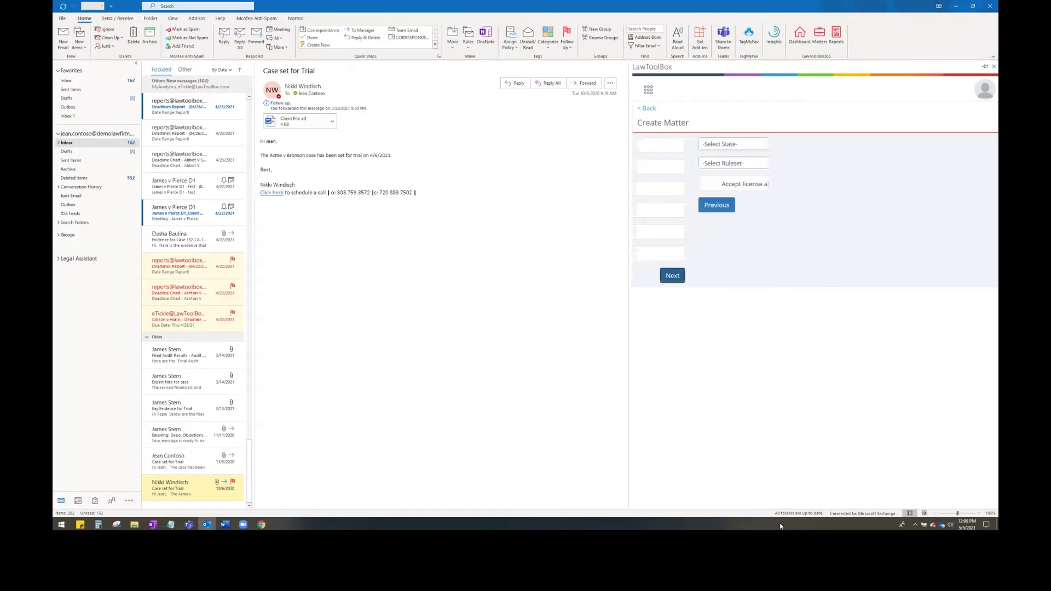
Choose Colorado and its district court estate ruleset, and accept the license agreement
click(720, 146)
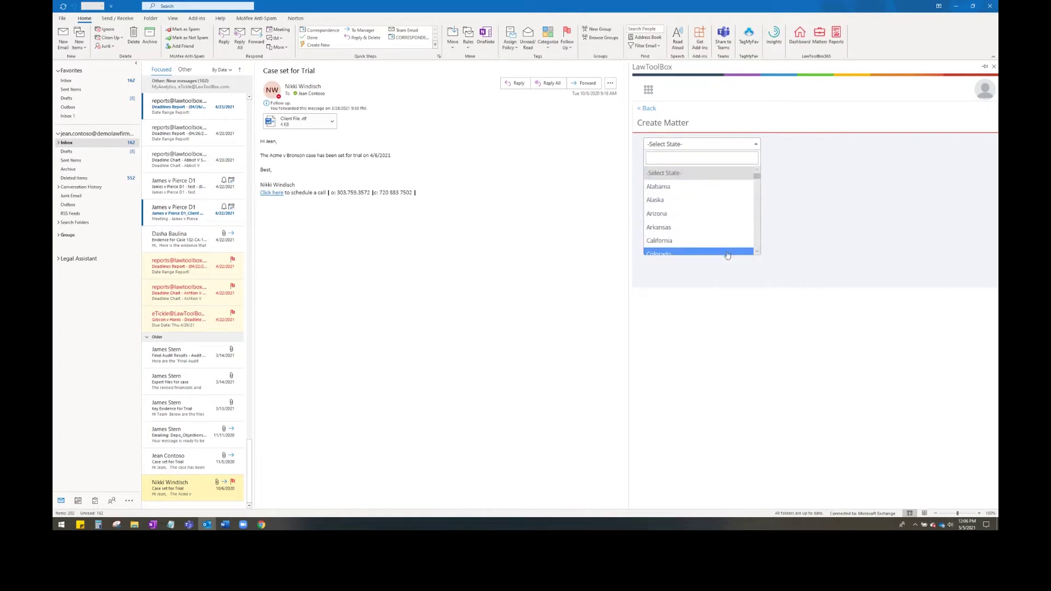
click(727, 254)
click(753, 165)
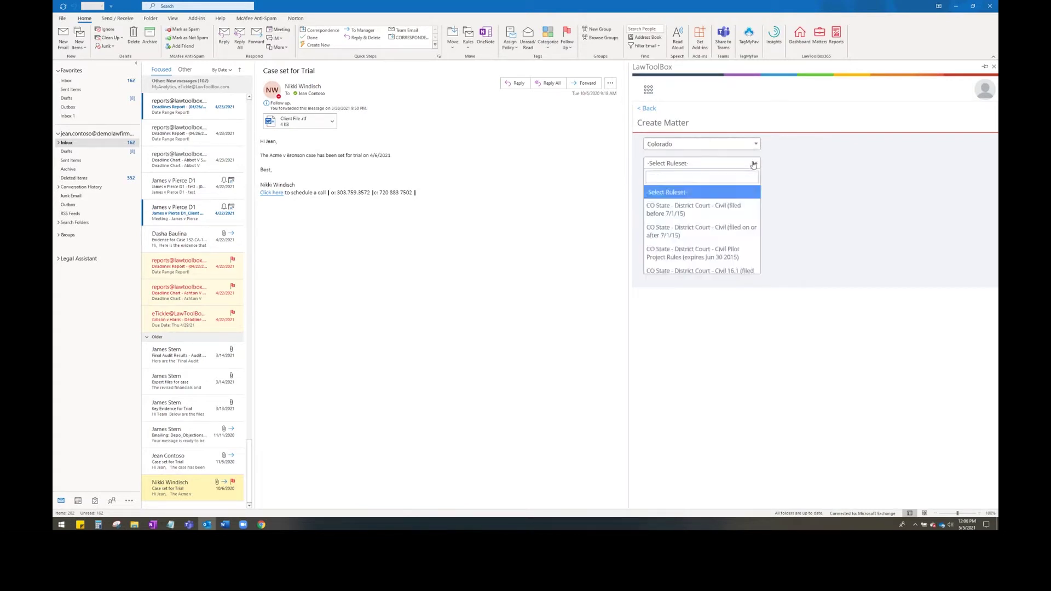
text(estae)
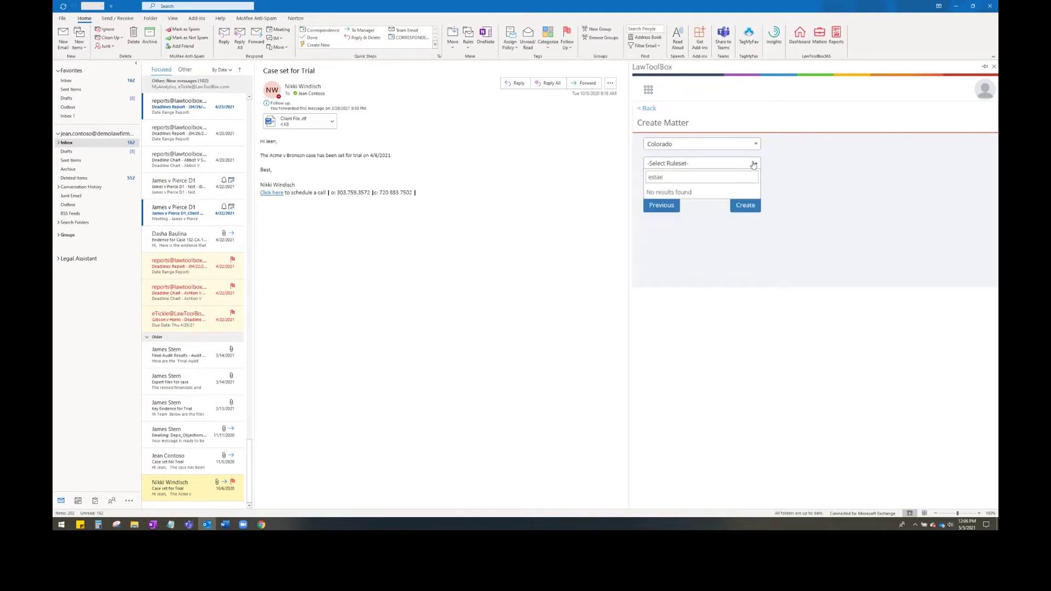
key(BackSpace)
text(te)
click(719, 198)
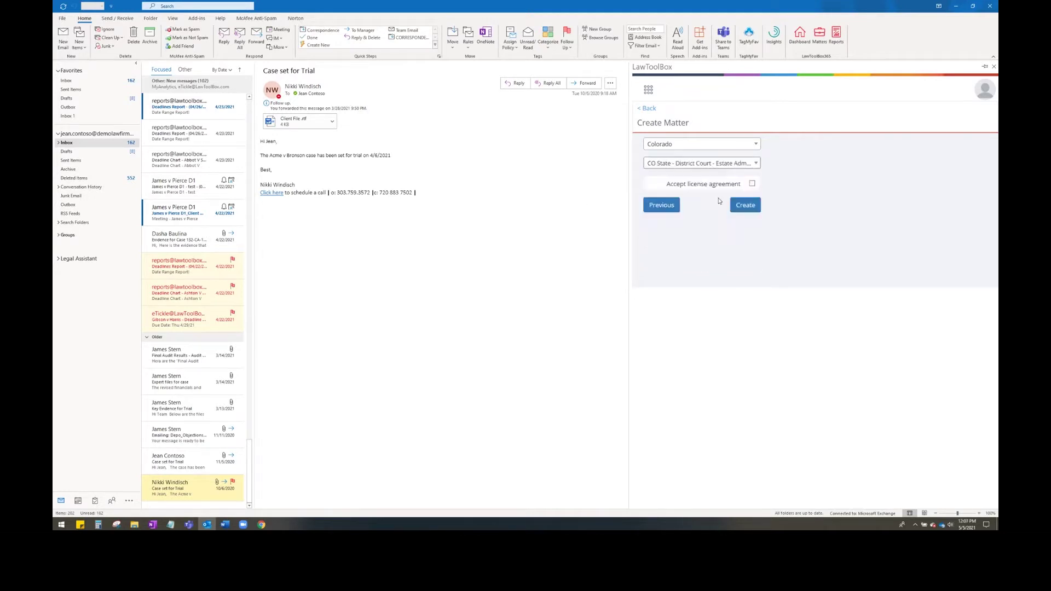
click(752, 184)
Create the Jones Estate matter and share it with one more colleague
click(746, 206)
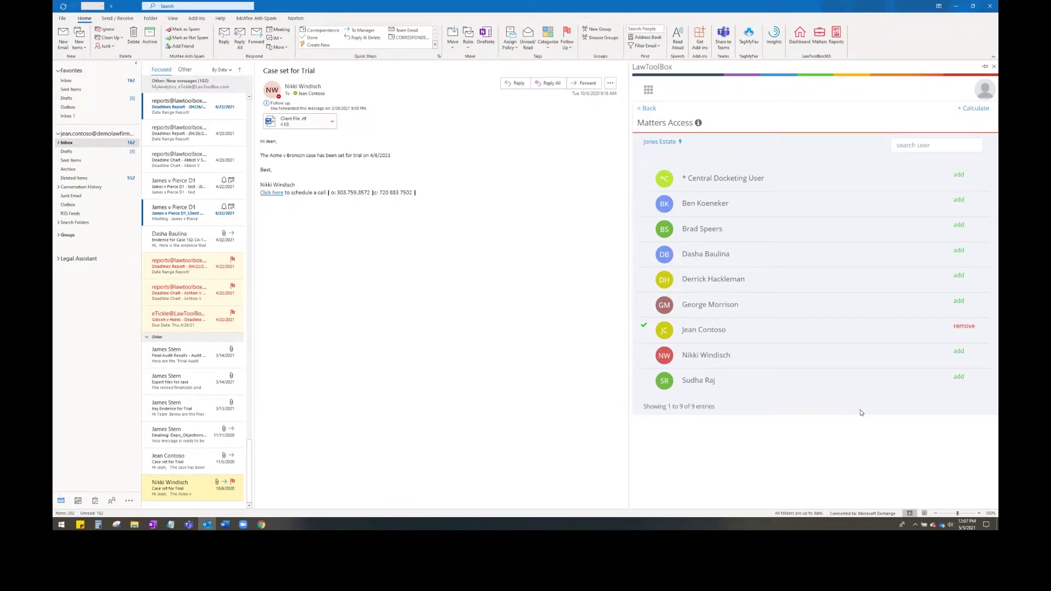
click(959, 251)
Open the Jones Estate deadline calculator and browse the list of trigger events
click(980, 109)
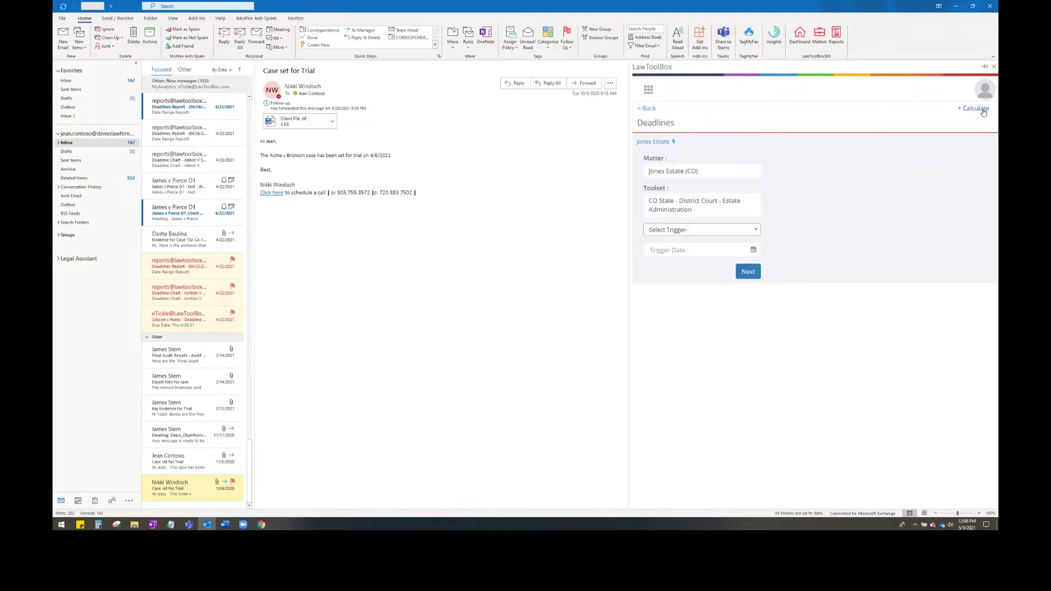
click(757, 231)
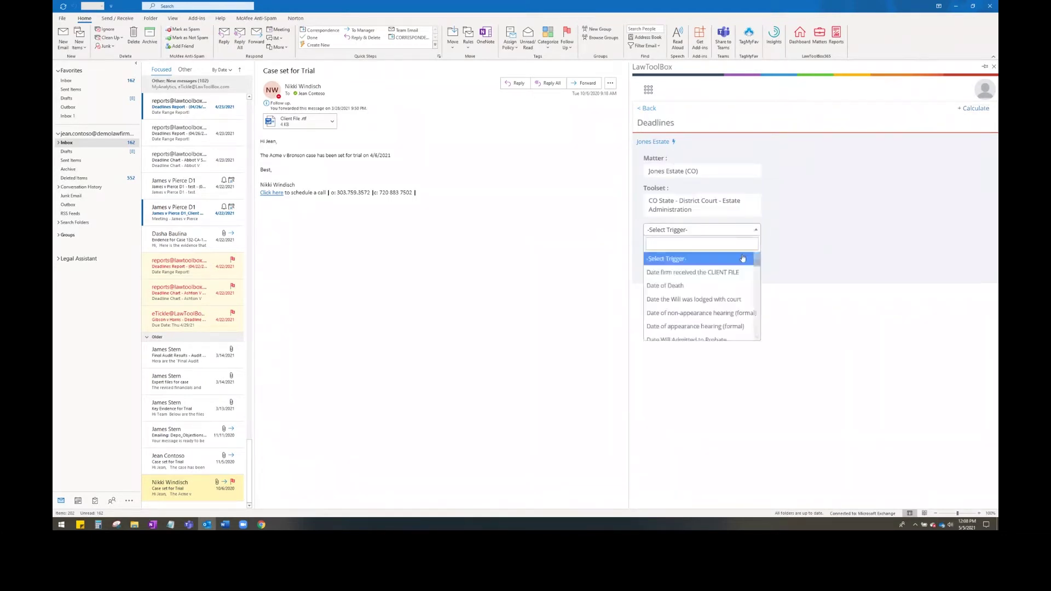
scroll(736, 273, down, 5)
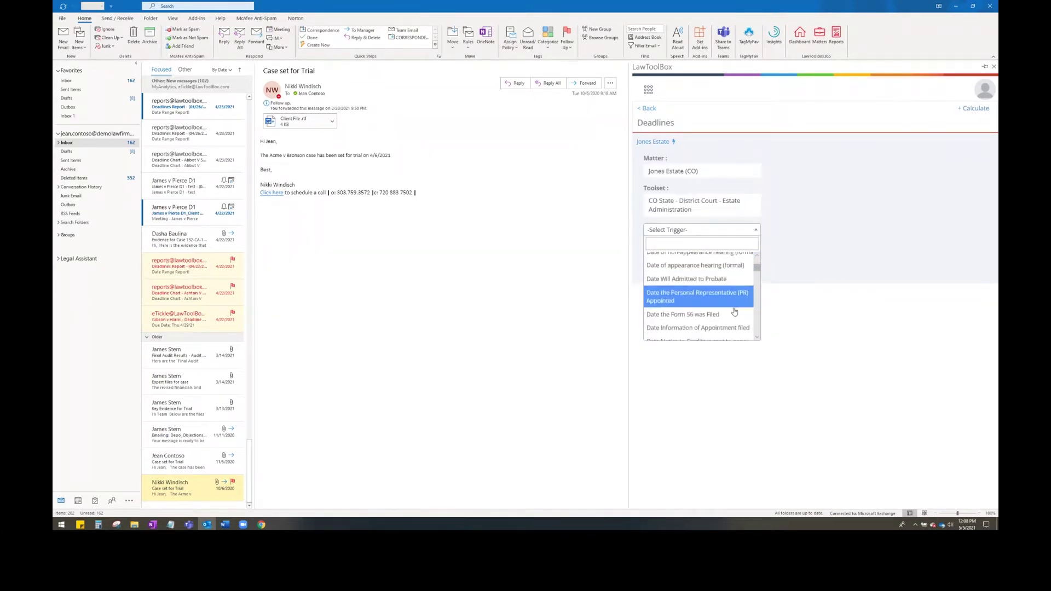
scroll(734, 317, down, 3)
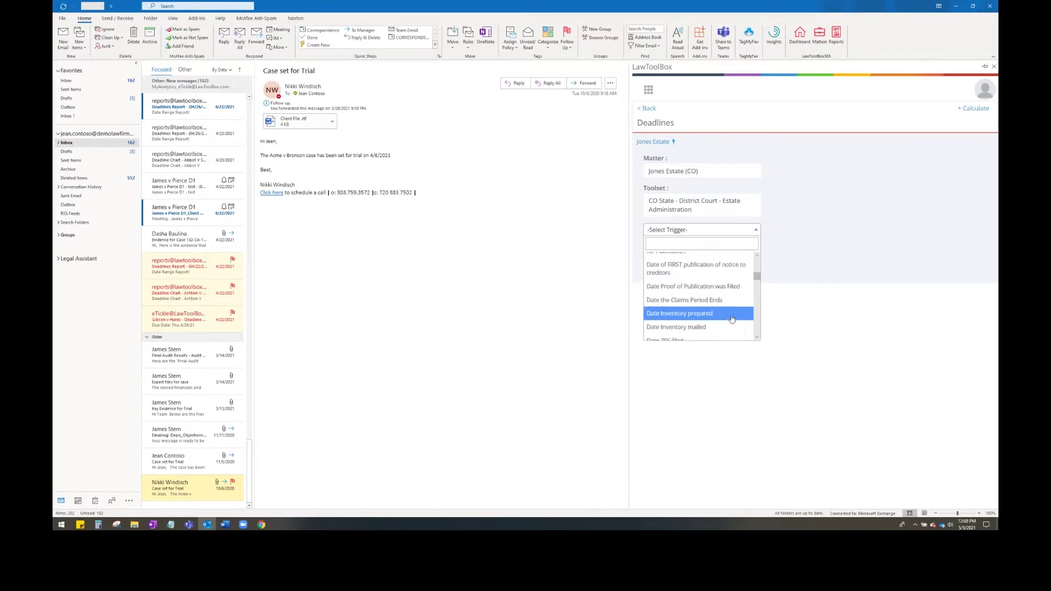
scroll(732, 319, down, 4)
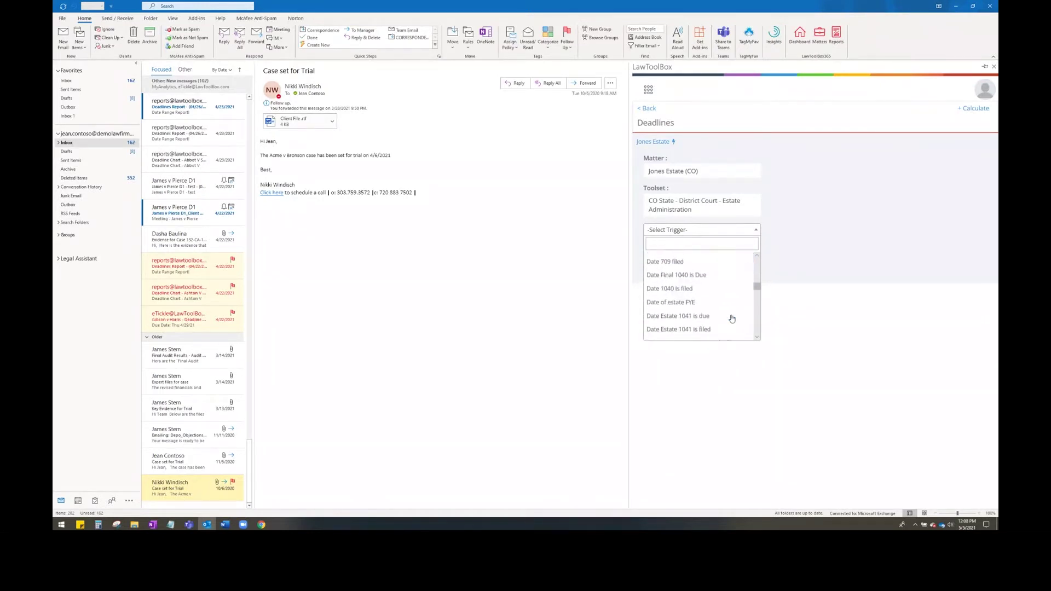
scroll(732, 319, down, 5)
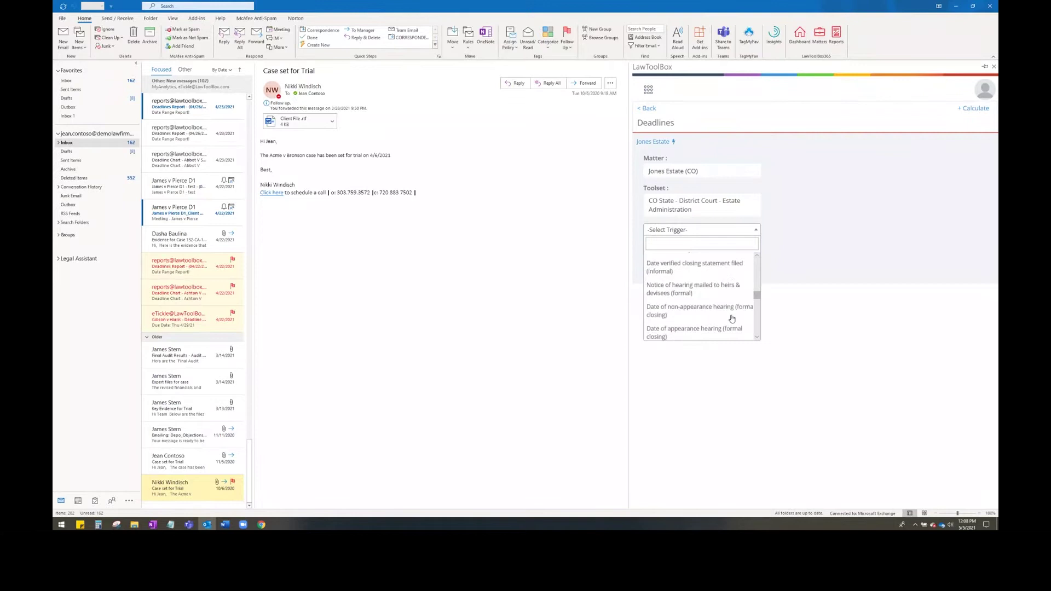
Calculate deadlines from a Date of Death trigger dated 05/04/2021
text(trial)
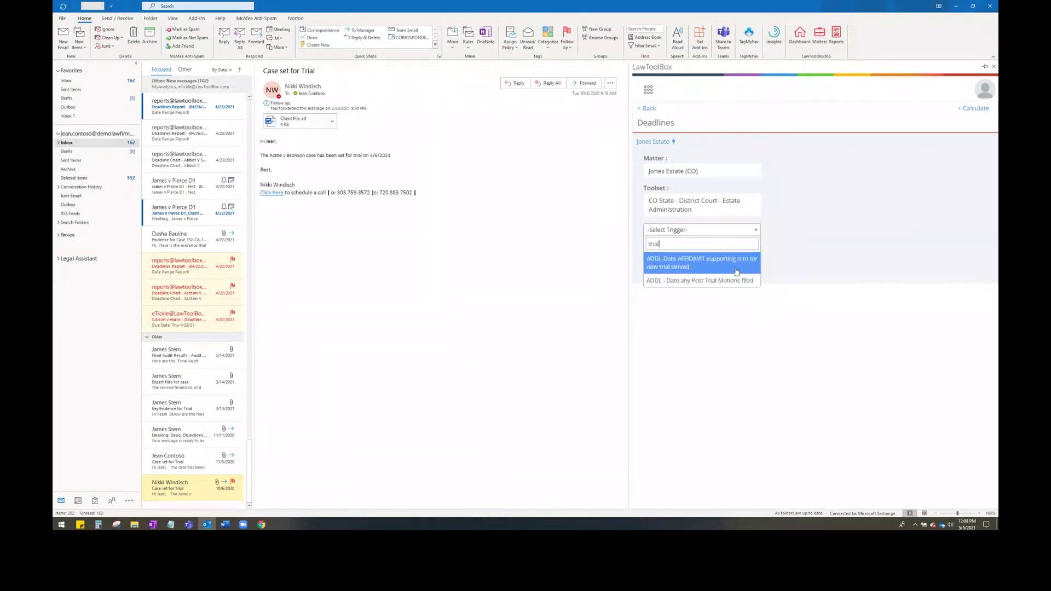
key(BackSpace)
key(BackSpace)
key(BackSpace)
key(BackSpace)
key(BackSpace)
text(death)
click(712, 286)
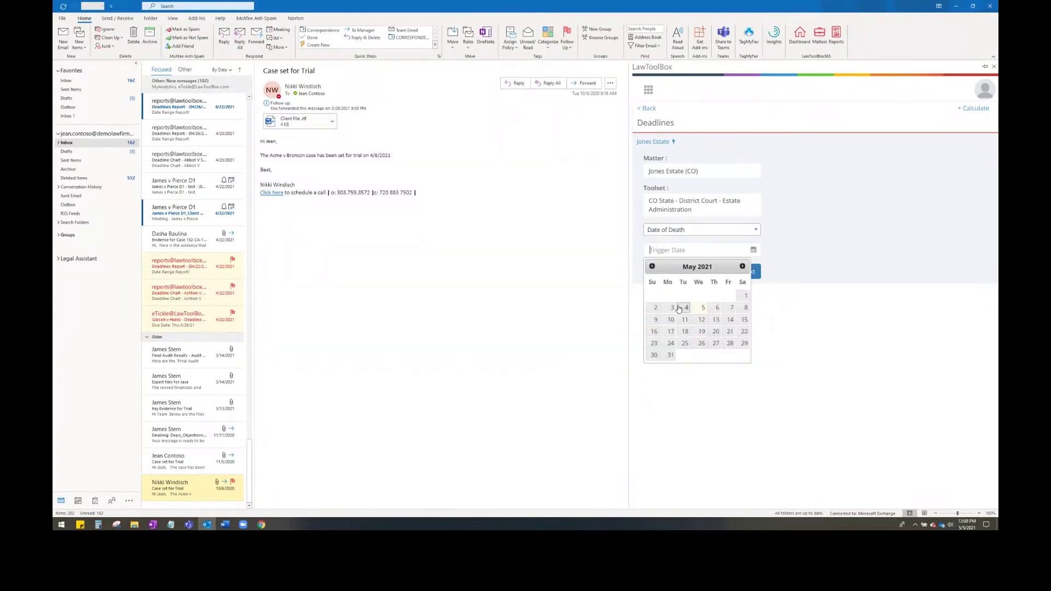
click(680, 310)
click(748, 272)
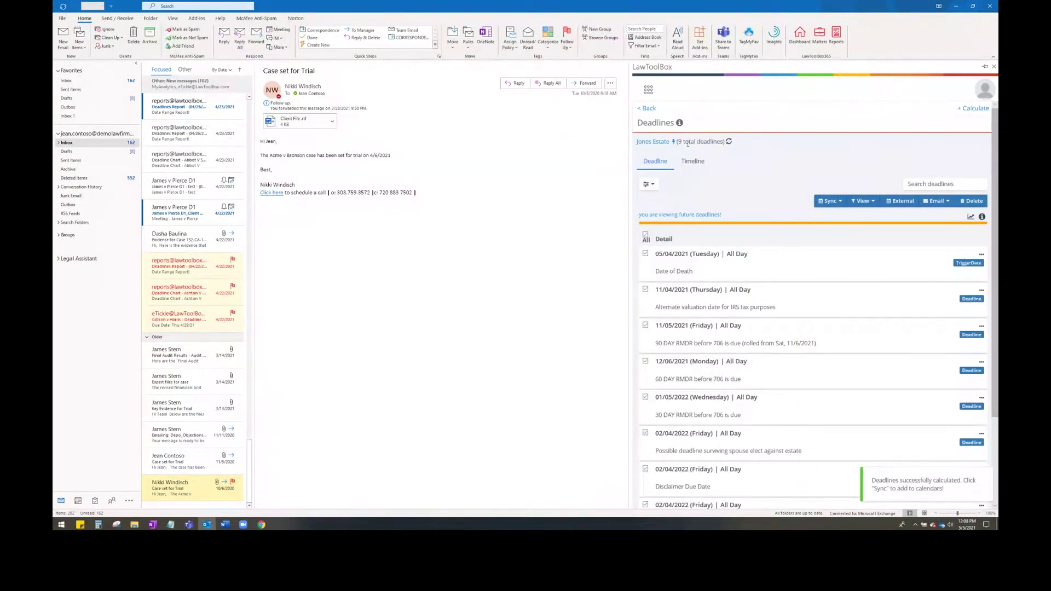
Sync only the 11/04/2021, 11/05/2021 and 12/06/2021 deadlines to the Outlook calendar
drag(678, 141, 725, 143)
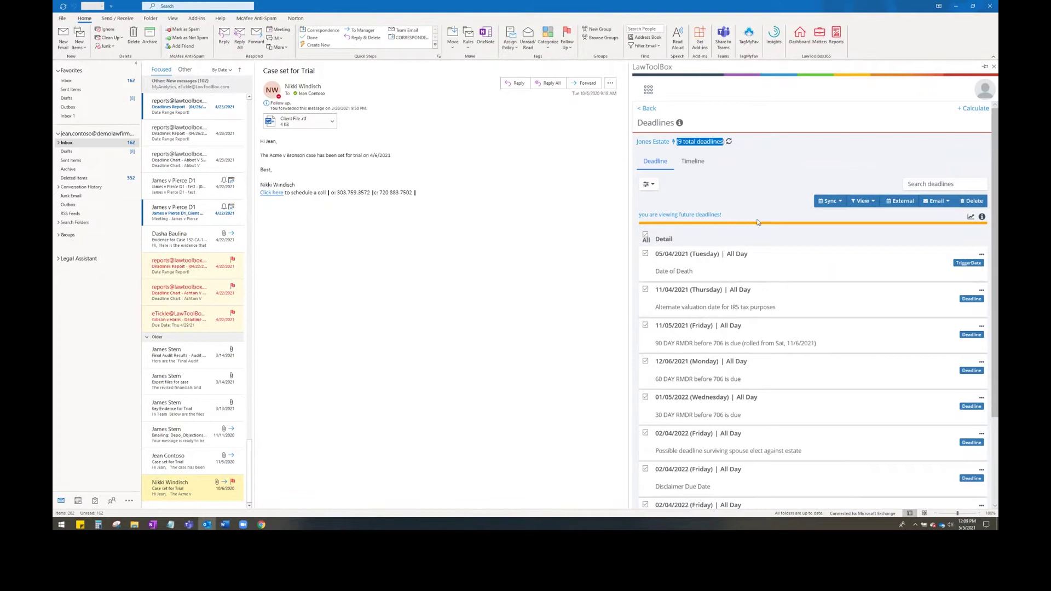
scroll(758, 224, down, 2)
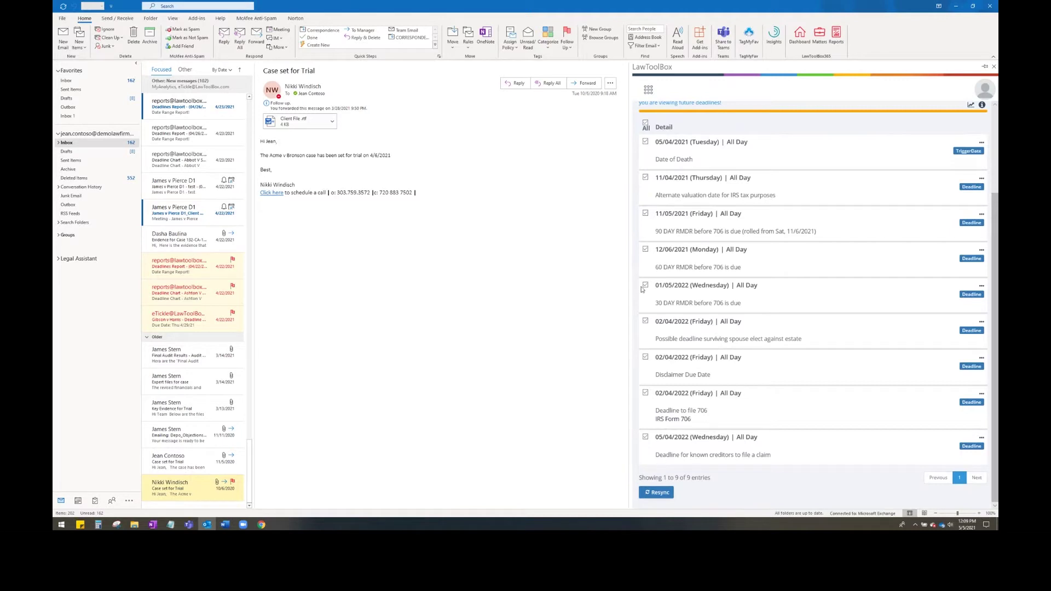
click(647, 124)
click(646, 178)
click(646, 214)
click(646, 250)
scroll(767, 271, up, 3)
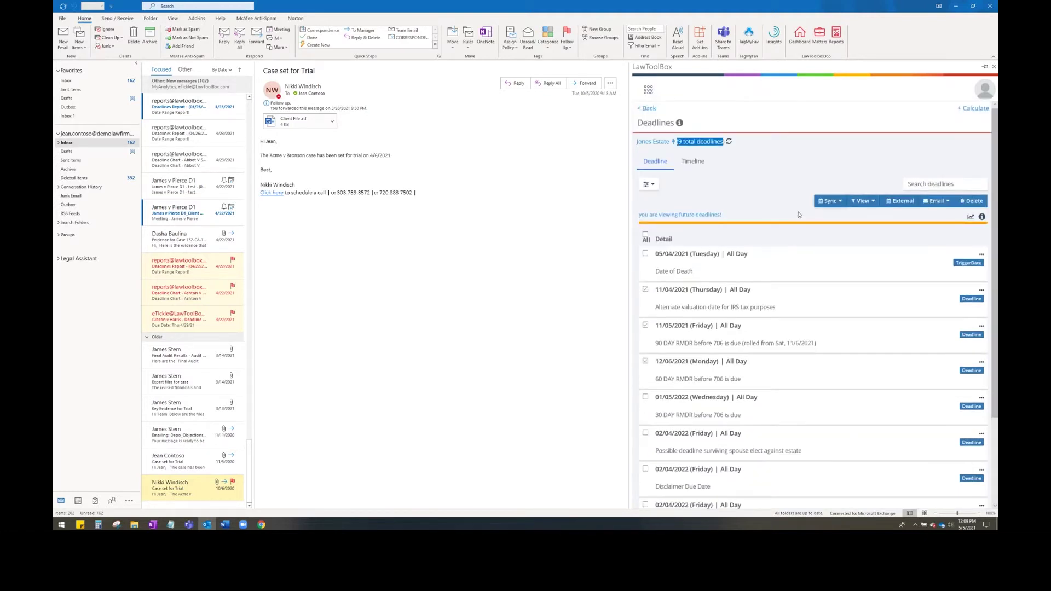
click(830, 201)
click(846, 216)
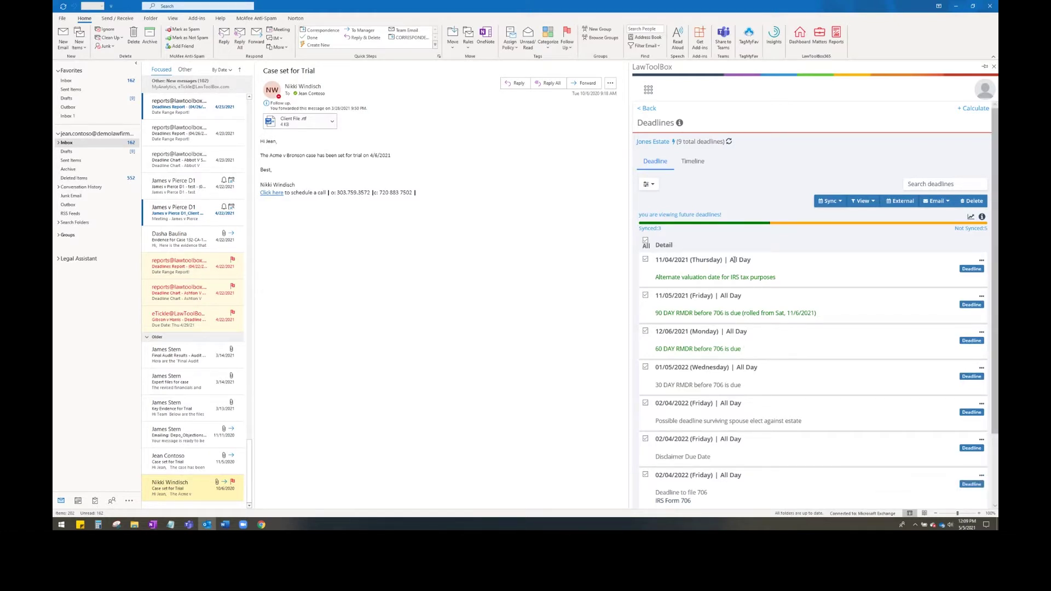
scroll(759, 294, down, 1)
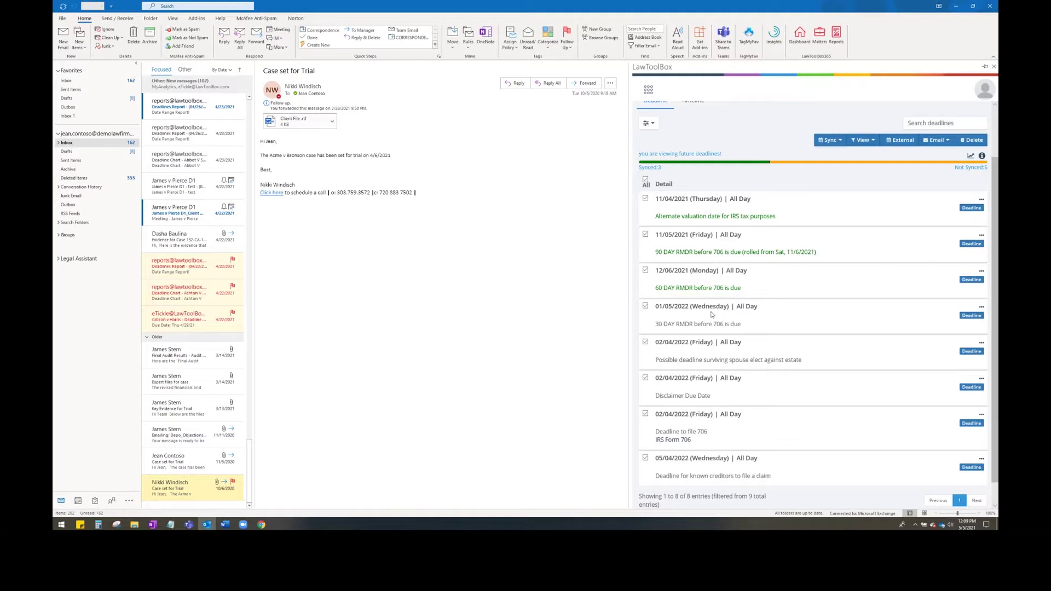
drag(818, 254, 742, 253)
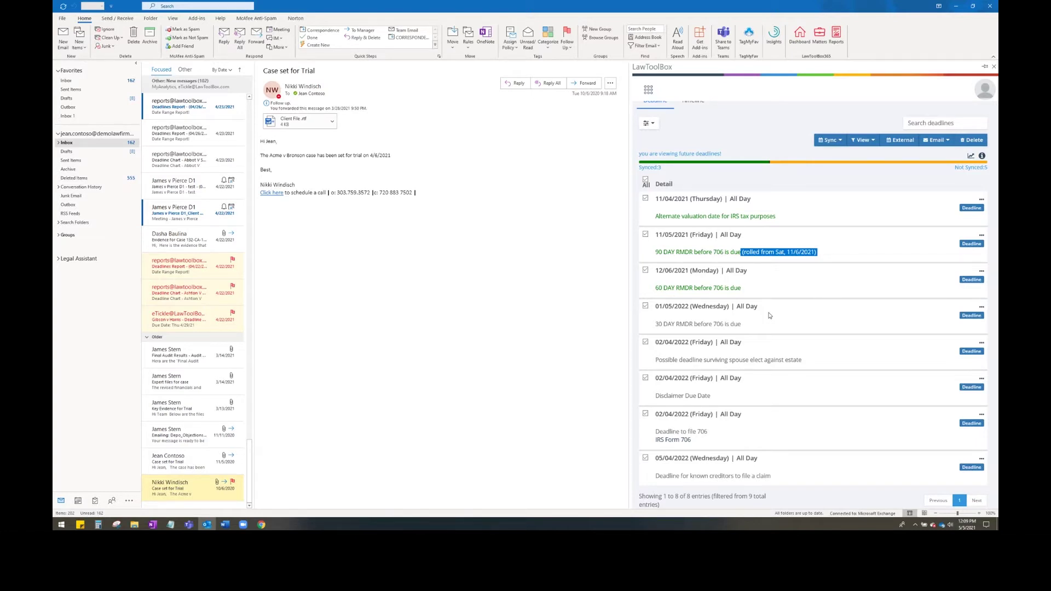
Give the 11/05/2021 90 DAY RMDR deadline the 'urgent' label
click(982, 237)
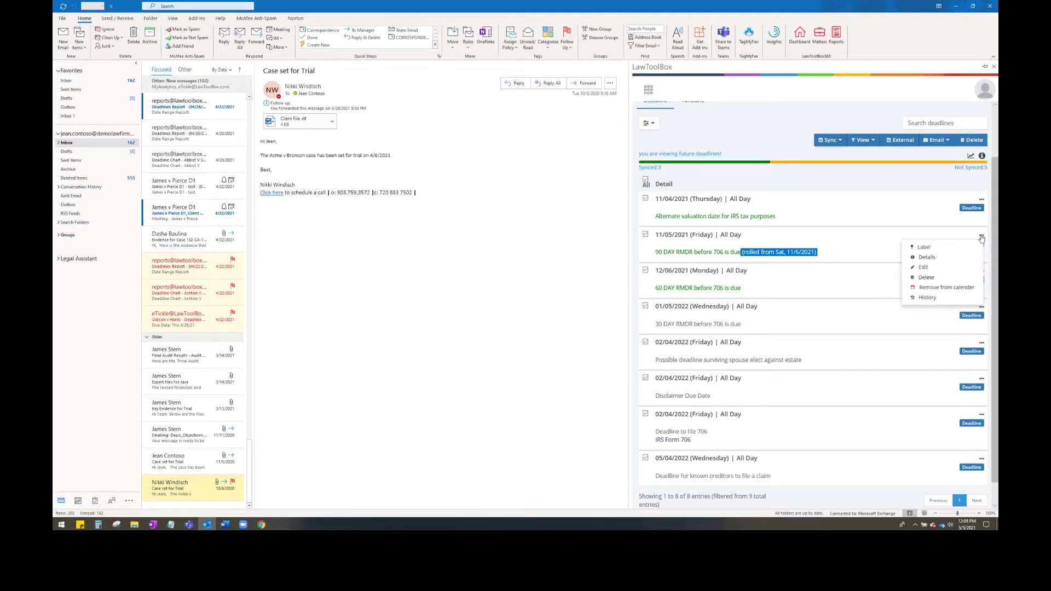
click(951, 252)
click(811, 181)
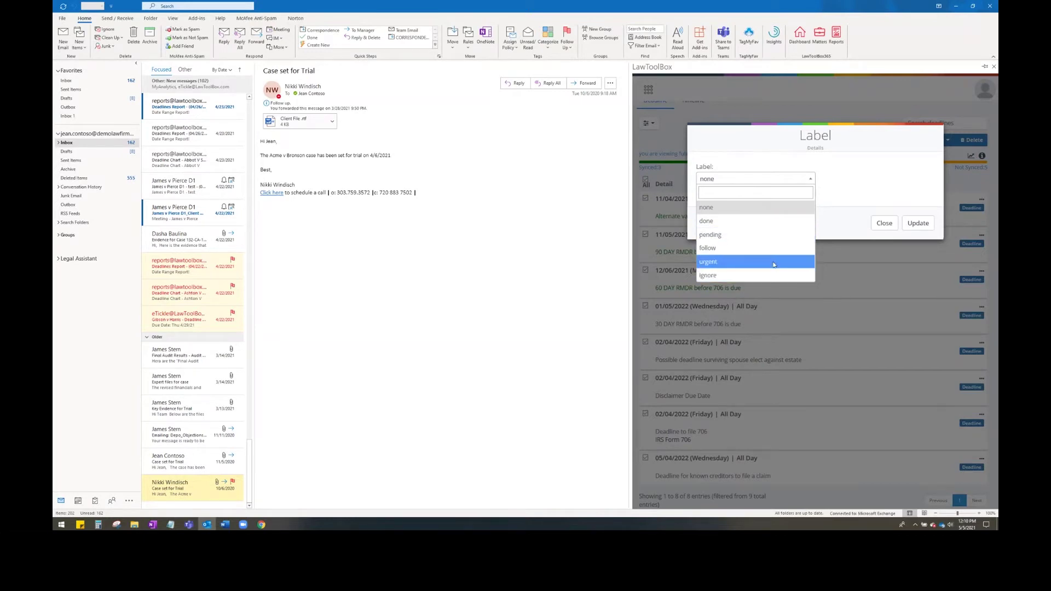
click(769, 281)
click(918, 223)
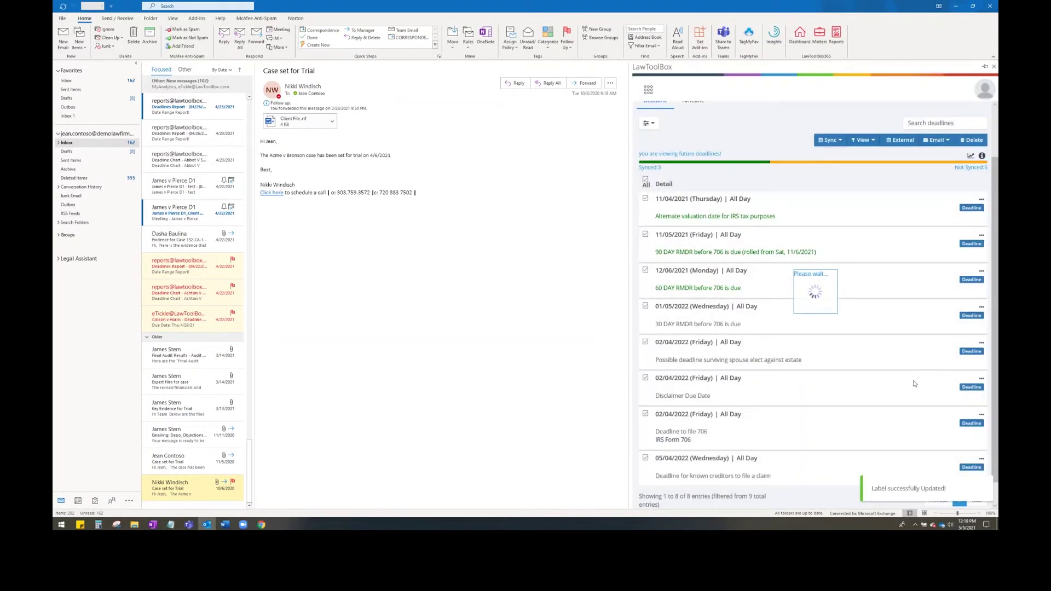
click(982, 235)
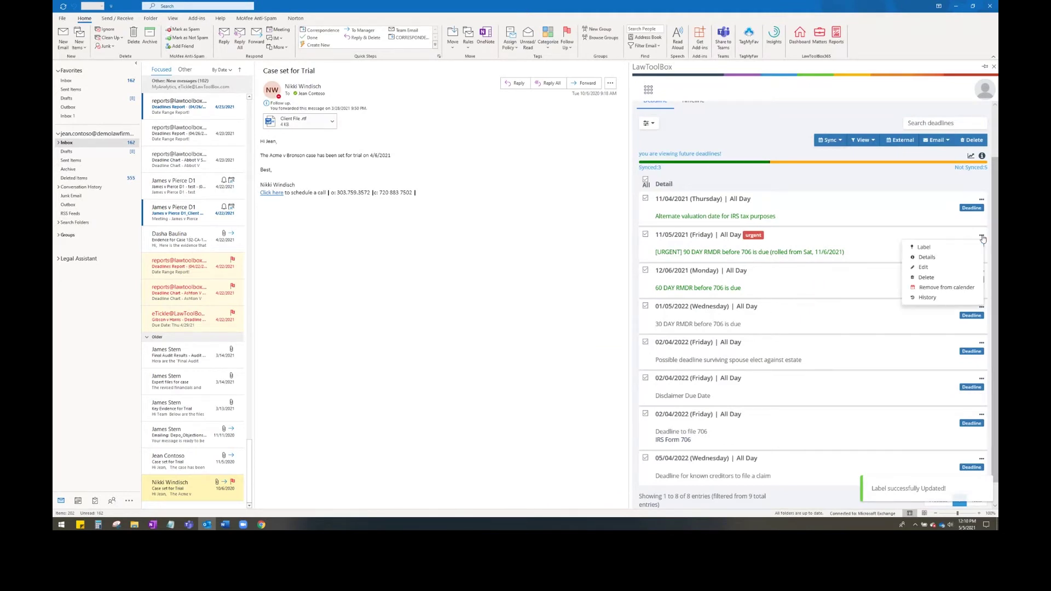
Change the urgent deadline from all-day to a timed event at location 'zoom', then find a meeting time
click(969, 269)
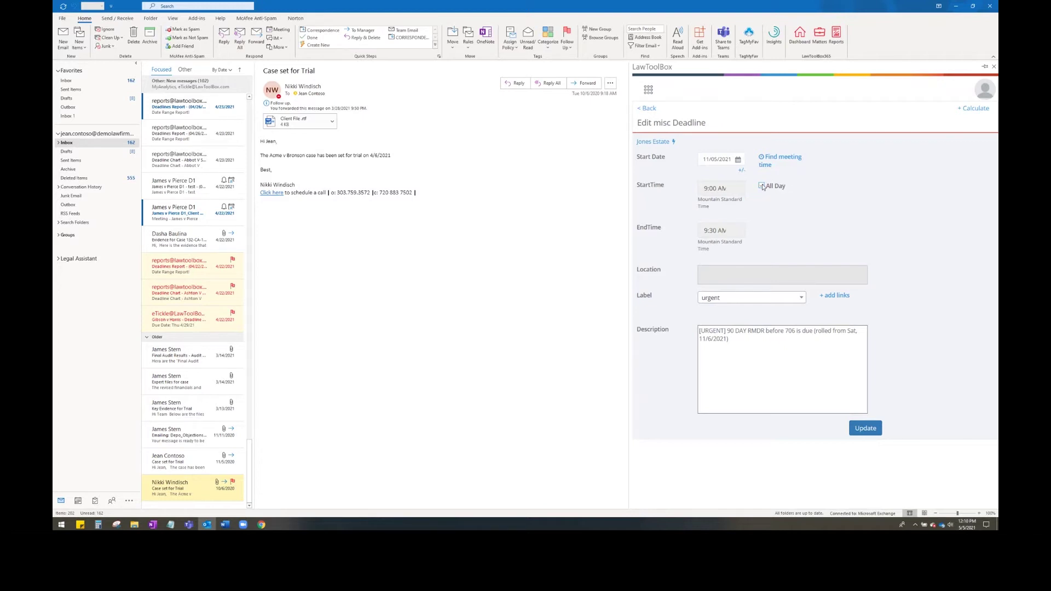
click(763, 186)
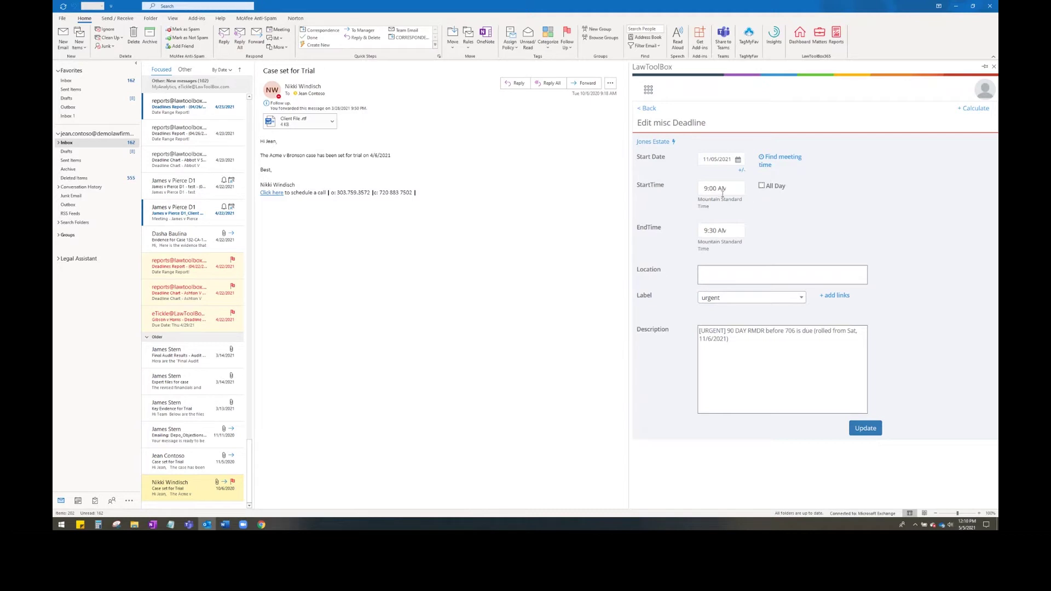
click(738, 270)
text(zoom)
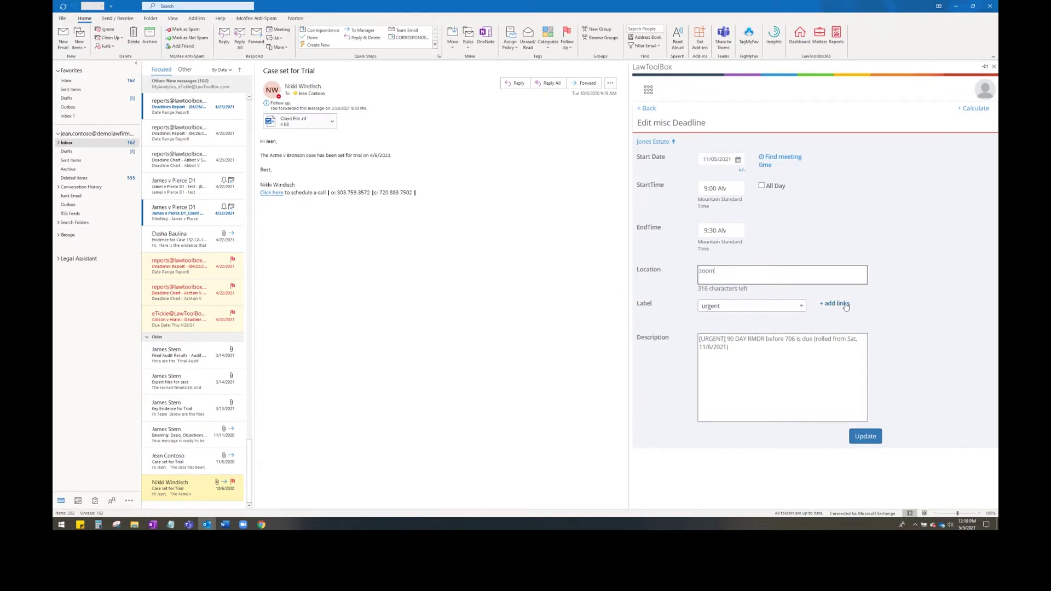
click(768, 162)
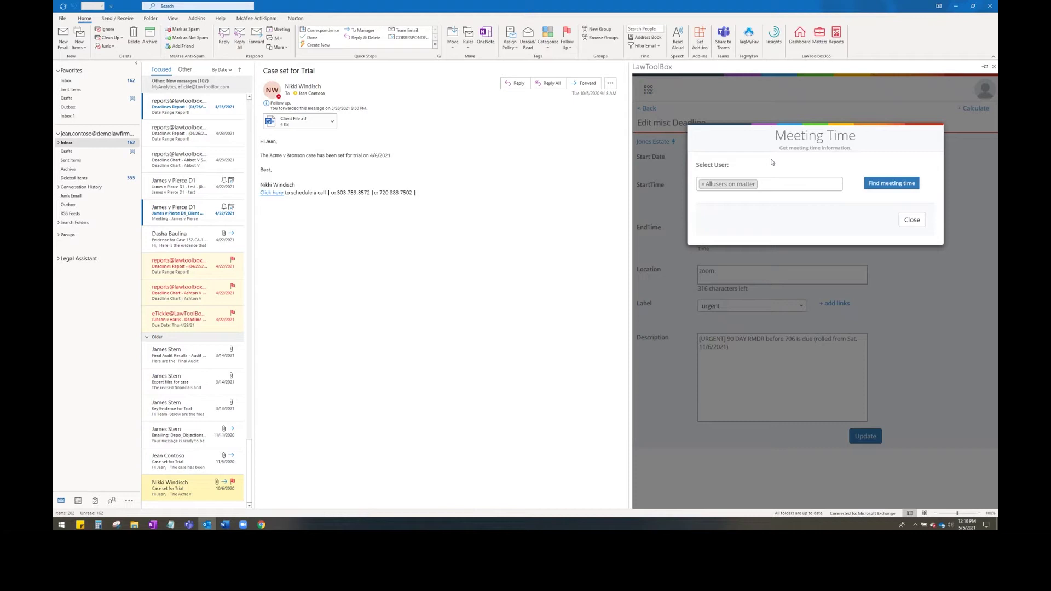
Reschedule the urgent 90 DAY RMDR deadline +90 court days to 03/16/2022 and update it
click(922, 221)
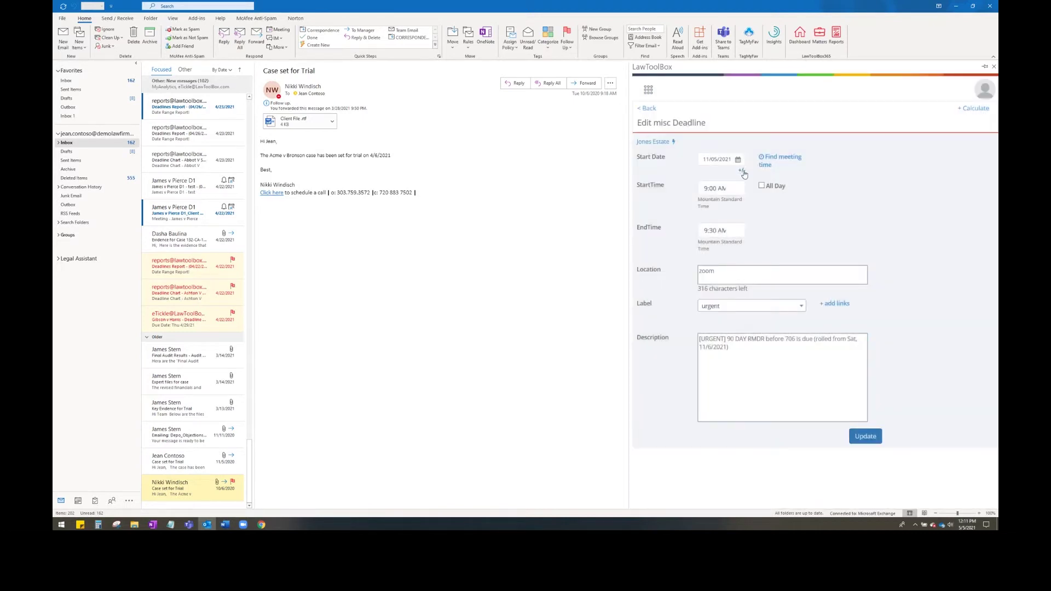
click(742, 171)
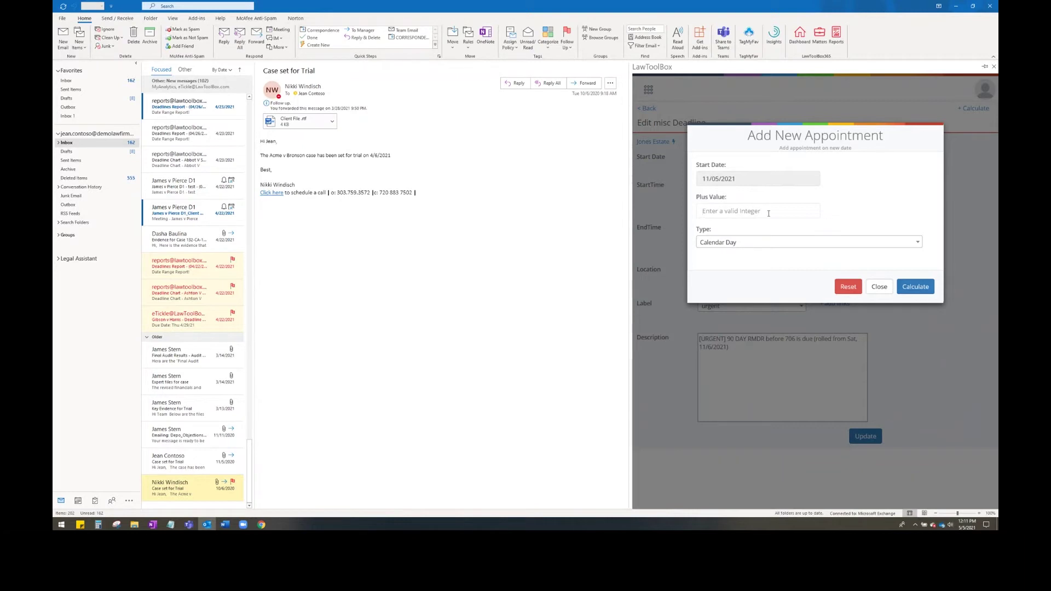
text(90)
click(782, 242)
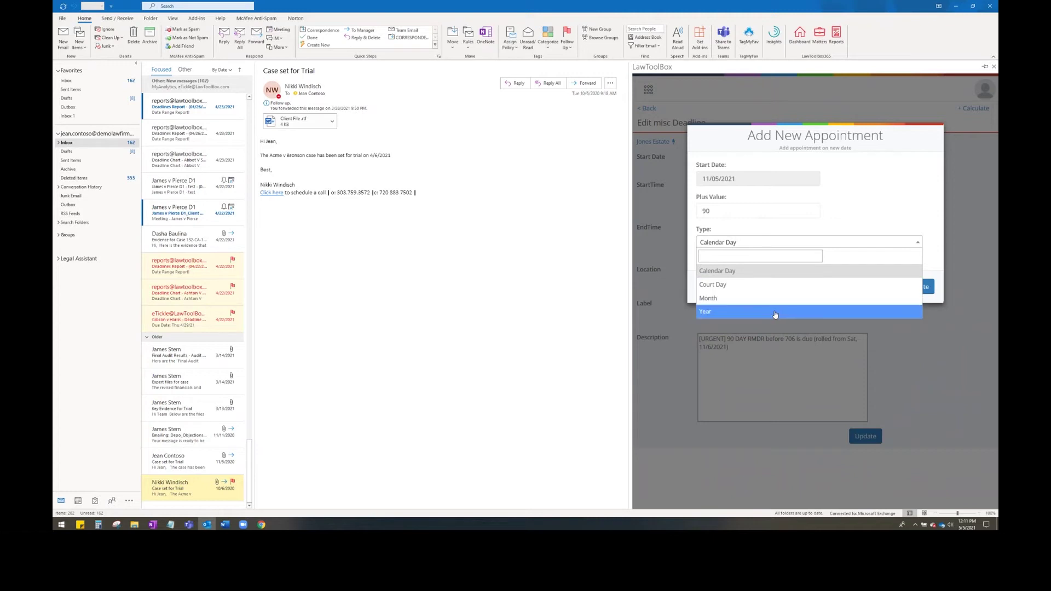
click(778, 286)
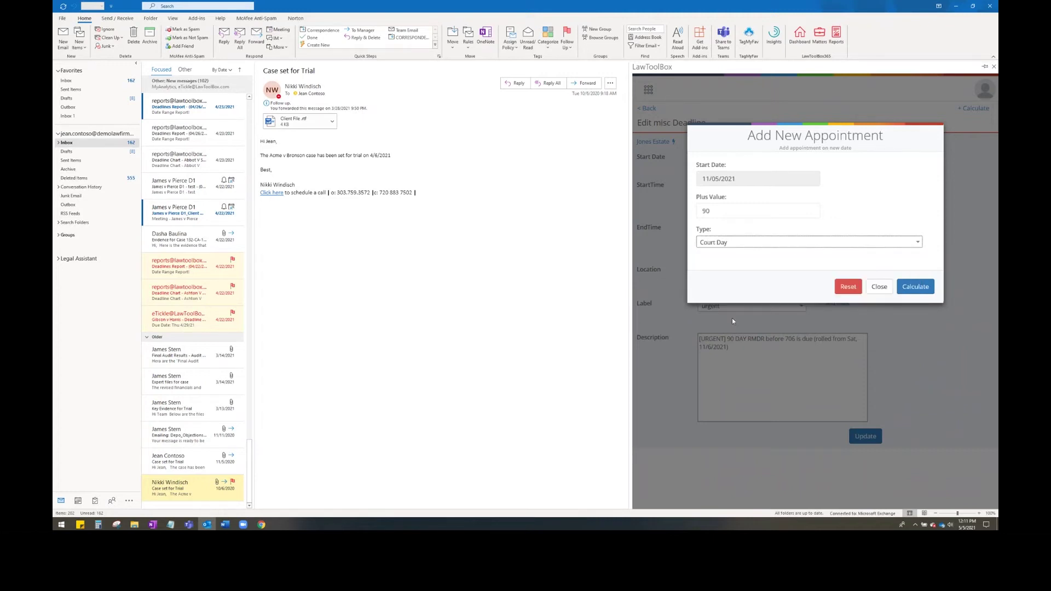
click(913, 286)
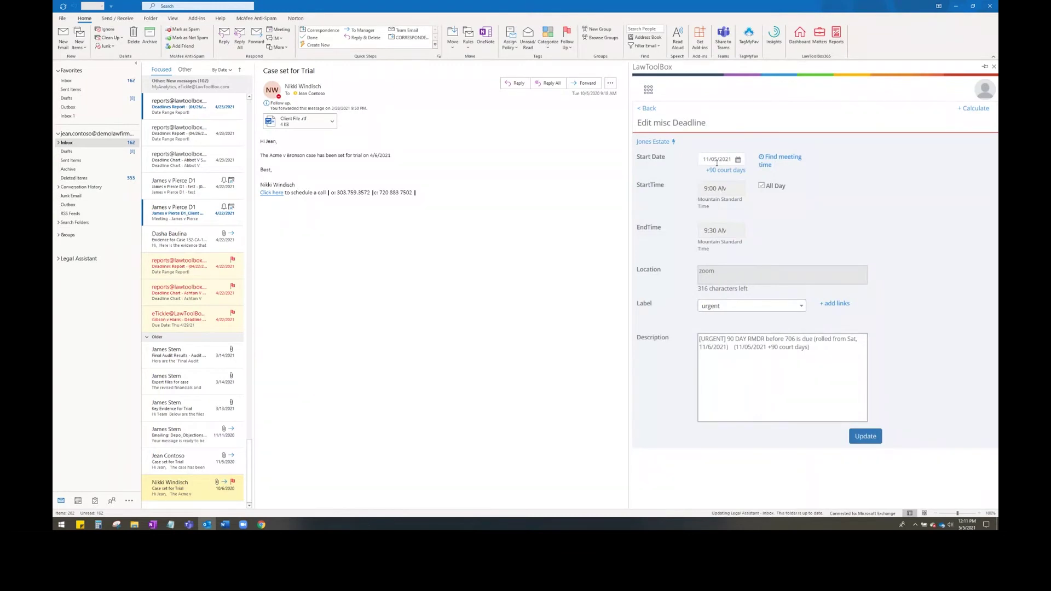
drag(816, 347, 729, 347)
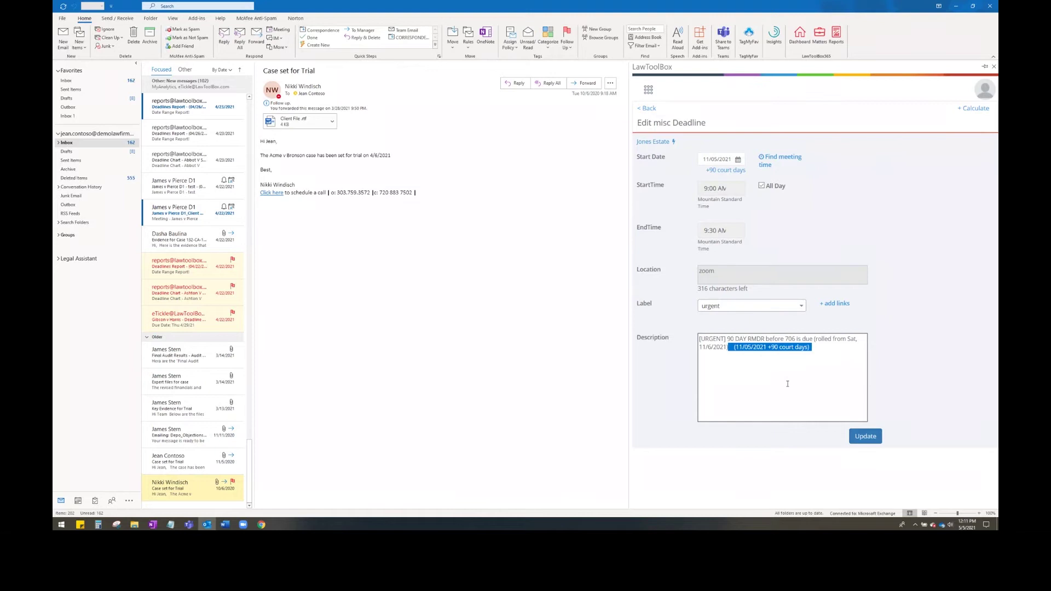
click(859, 433)
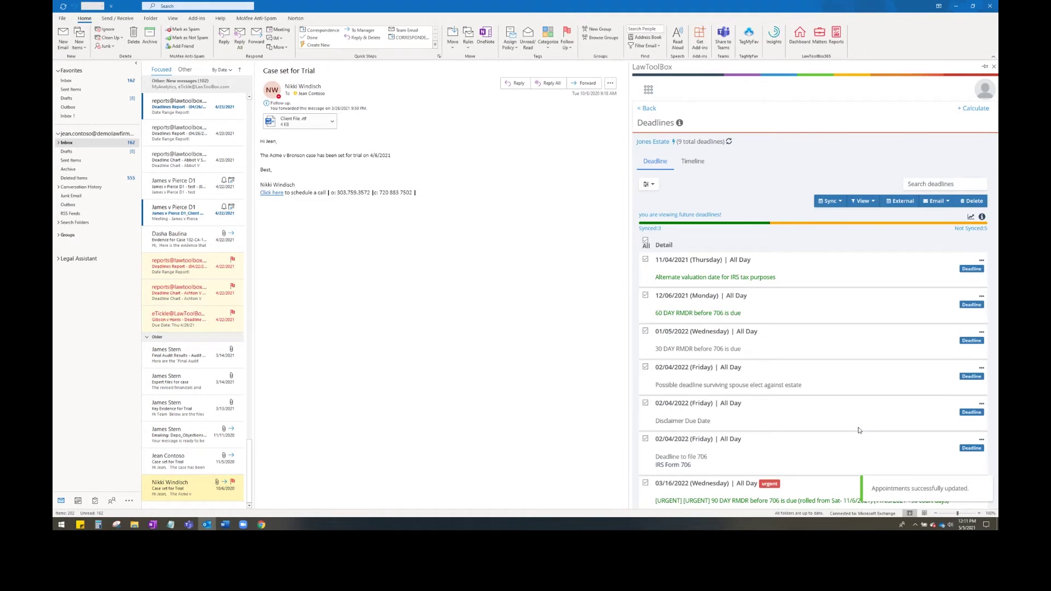
click(981, 296)
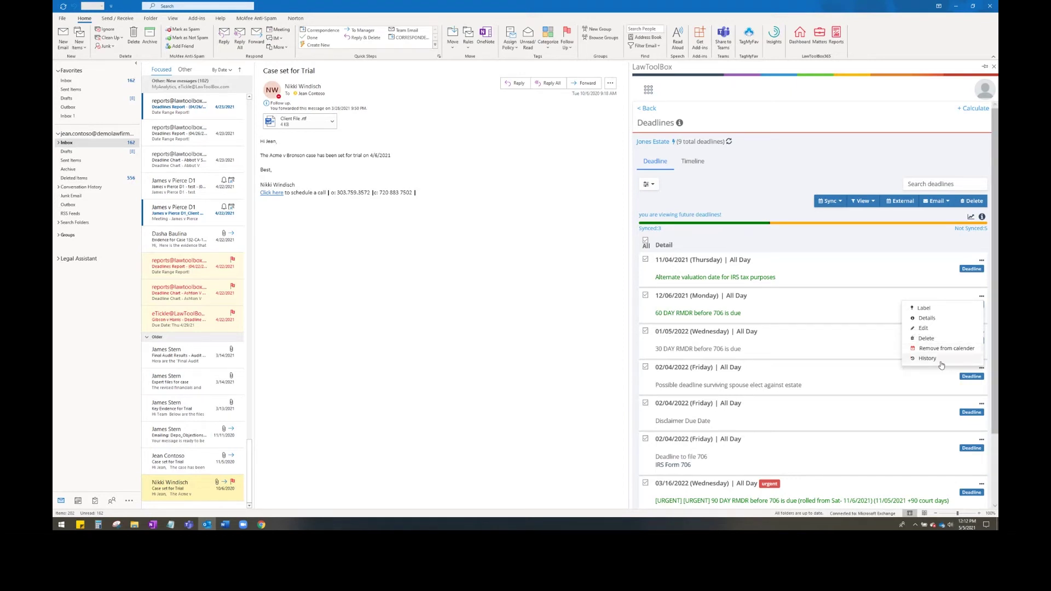
click(942, 359)
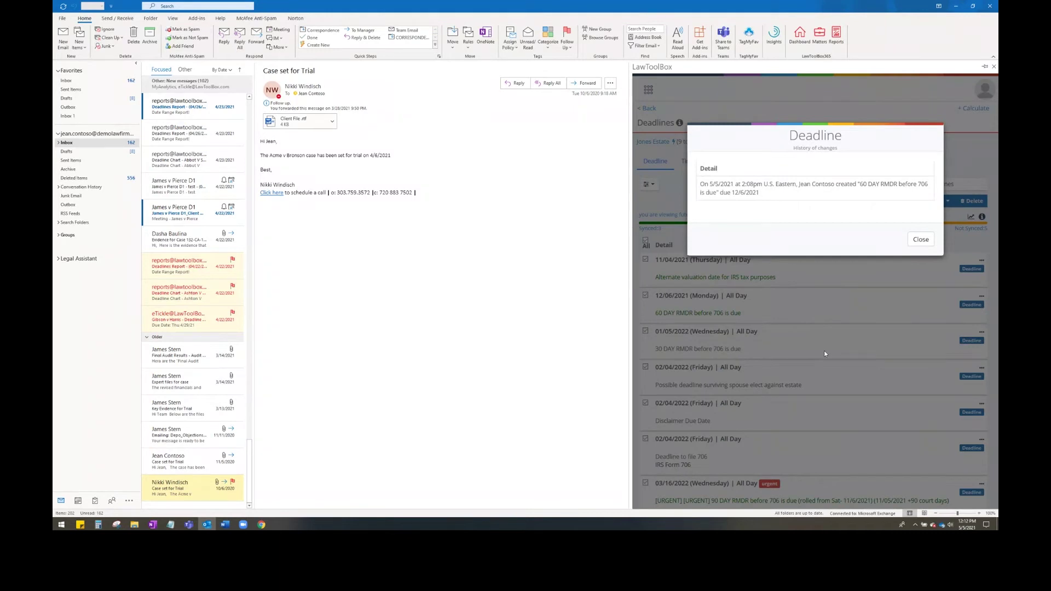
click(921, 240)
Check December 2021 in the timeline, then tick only 11/04/2021 and cancel the external calendar send
click(693, 162)
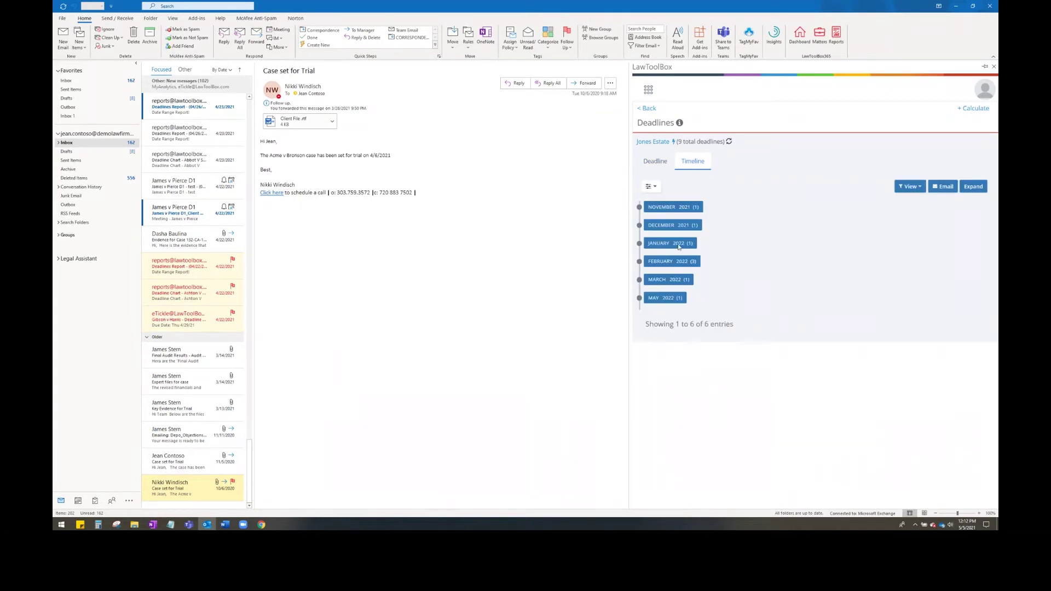
click(678, 228)
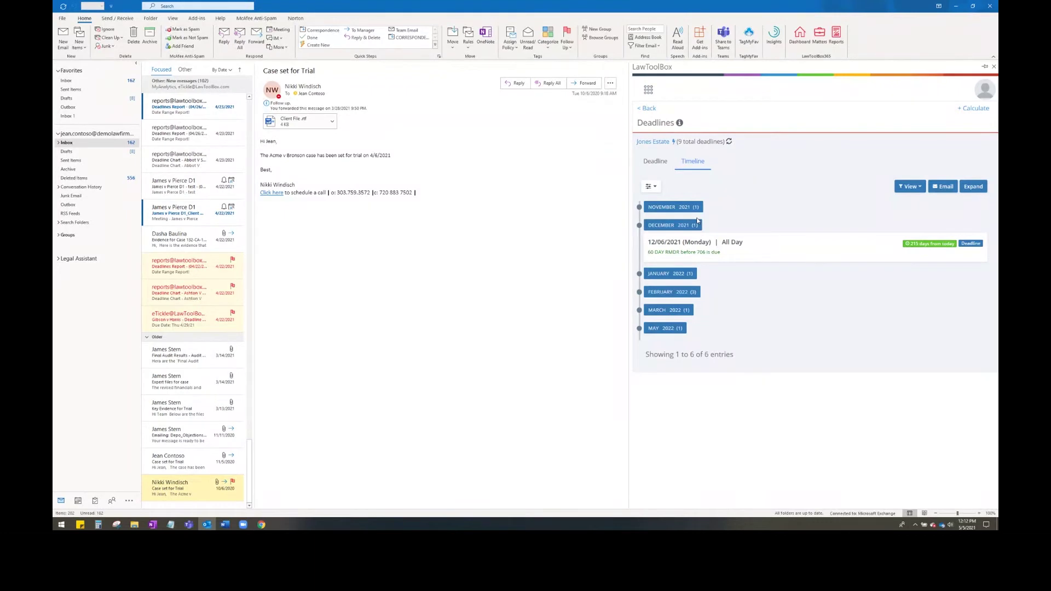
click(655, 161)
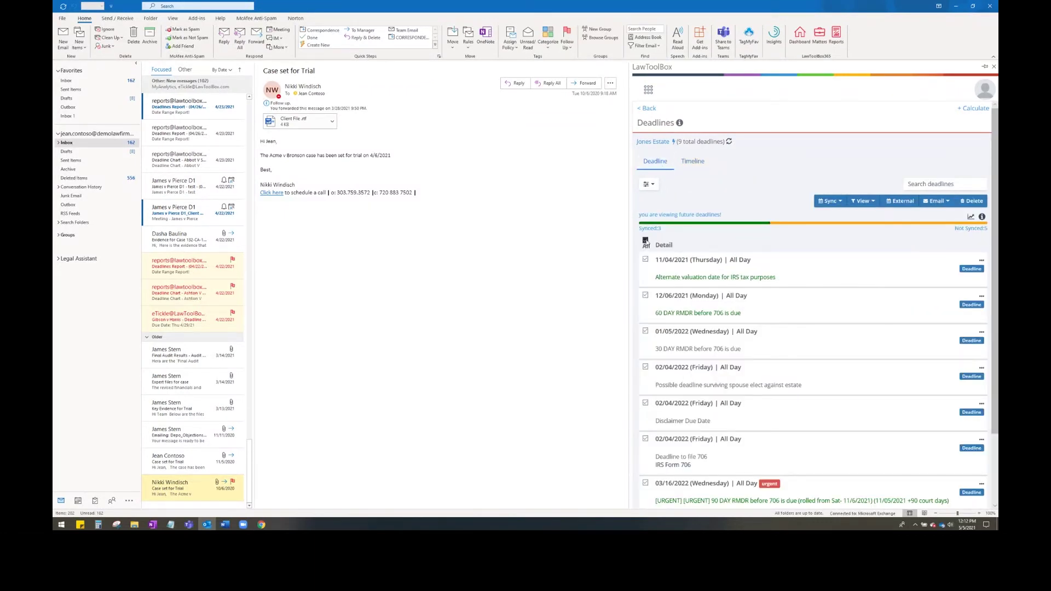
click(645, 240)
click(646, 259)
click(899, 202)
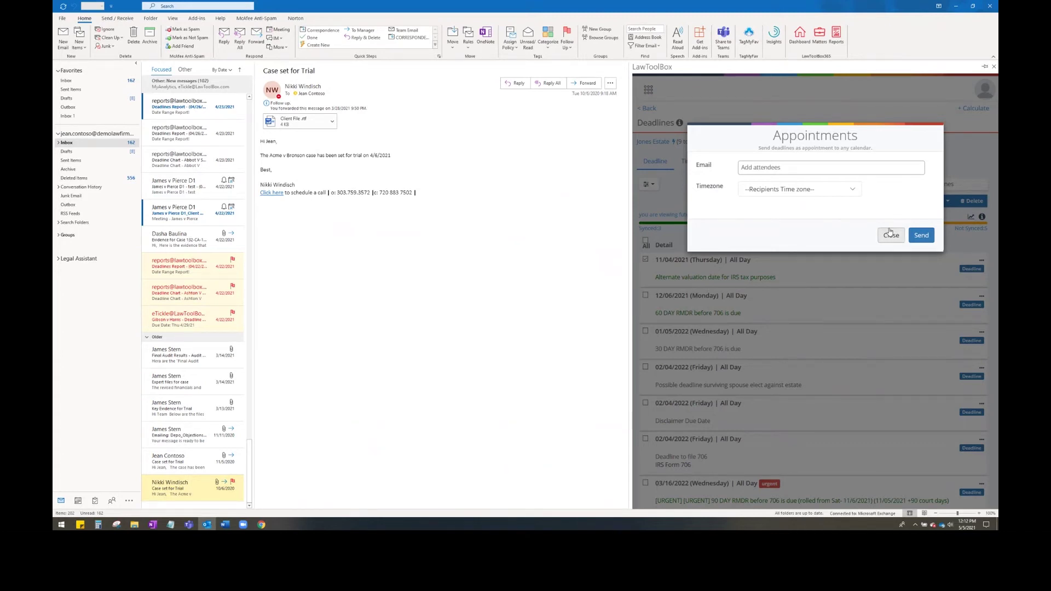
click(890, 234)
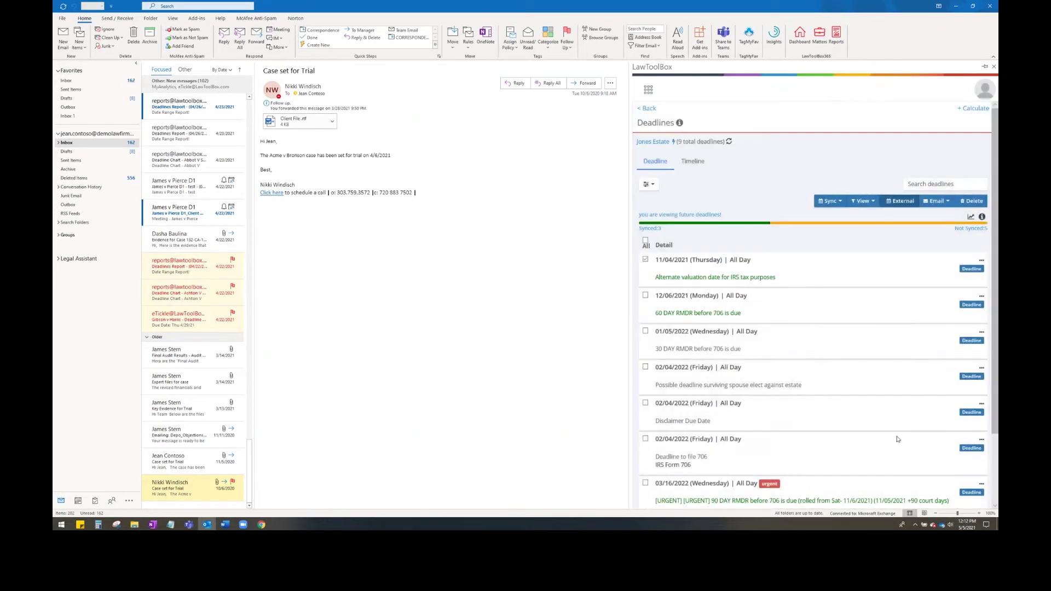
Select all the Jones Estate deadlines and email the list to myself
click(646, 241)
click(936, 203)
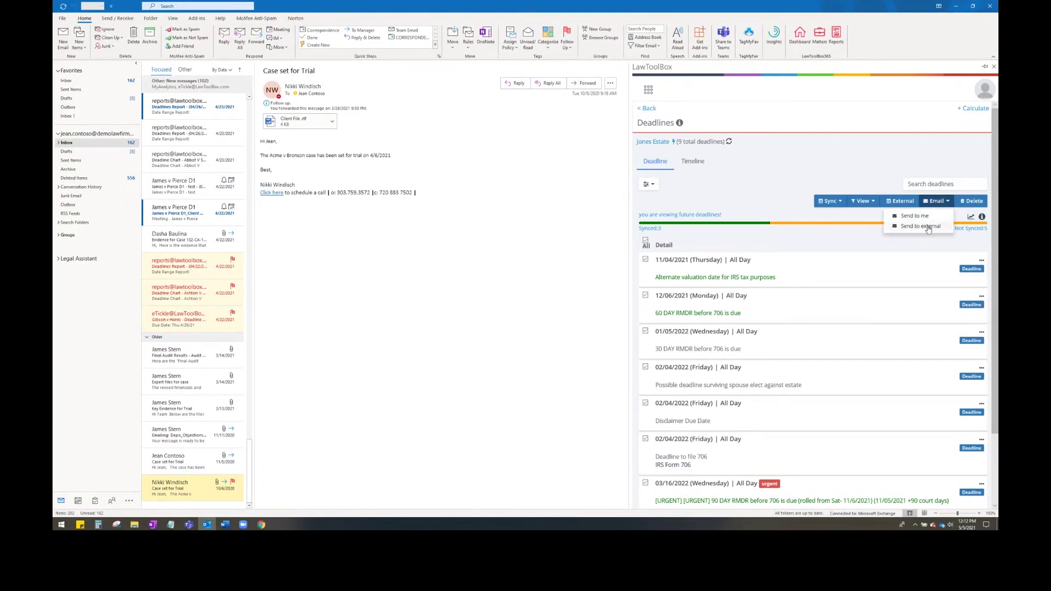
click(934, 216)
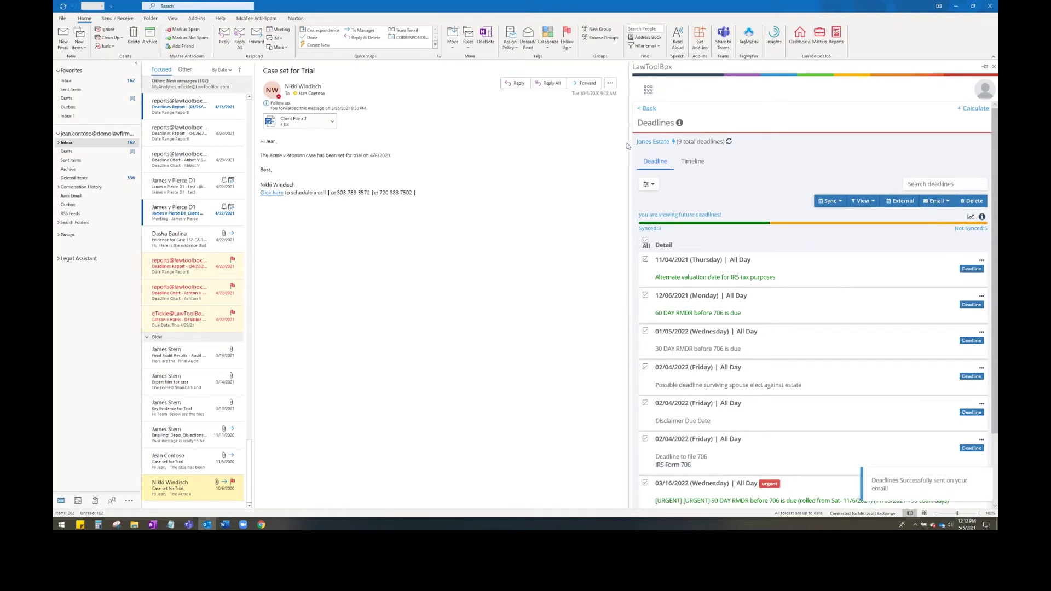
Widen the LawToolBox pane and open the 'Deadline Chart - Abbot V Smiths' email
drag(629, 136, 590, 135)
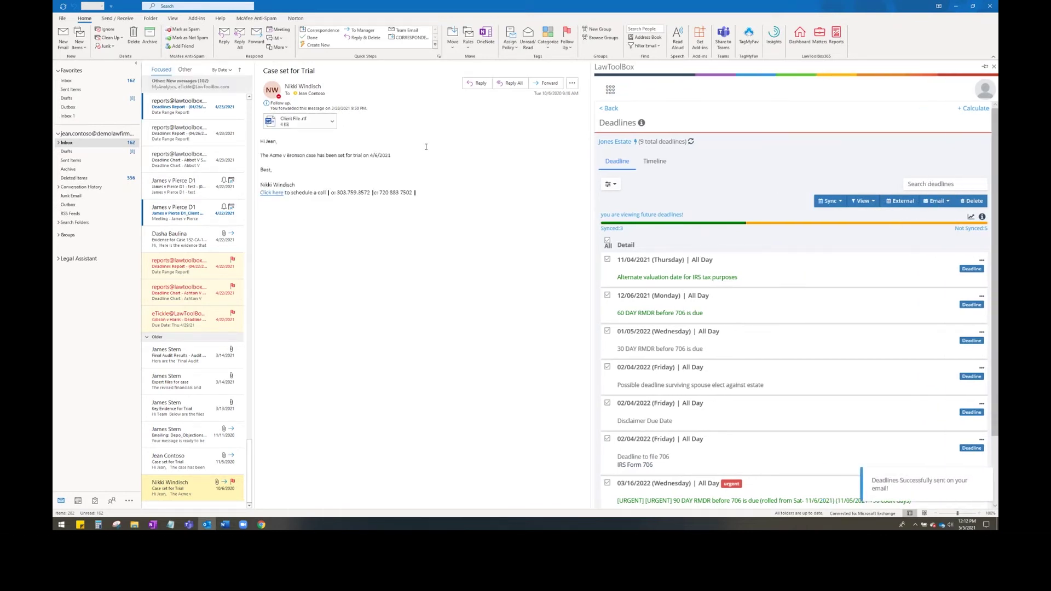
click(166, 126)
click(178, 160)
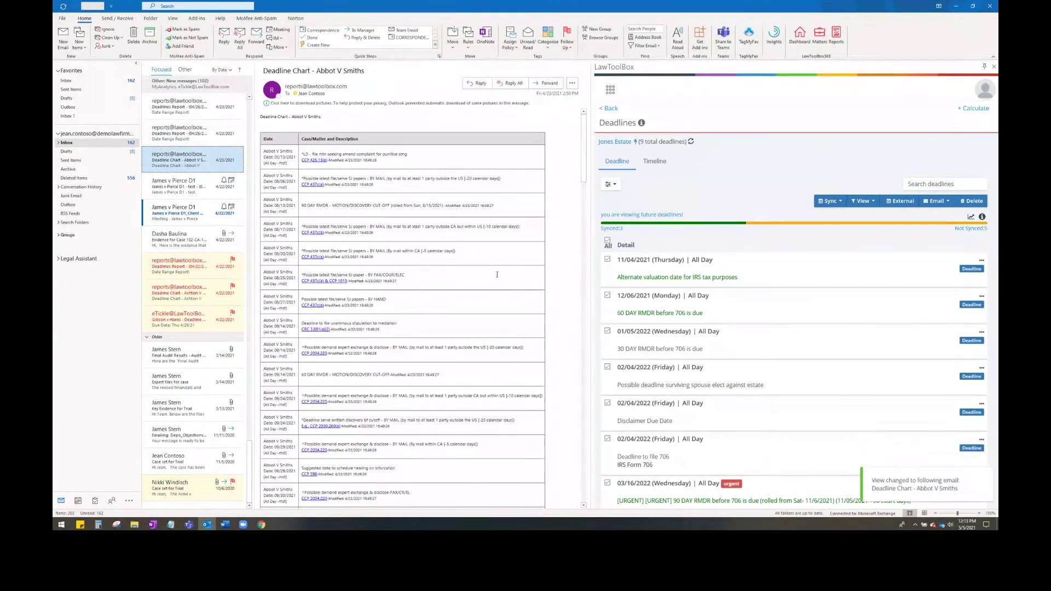
ctrl+scroll(415, 253, up, 4)
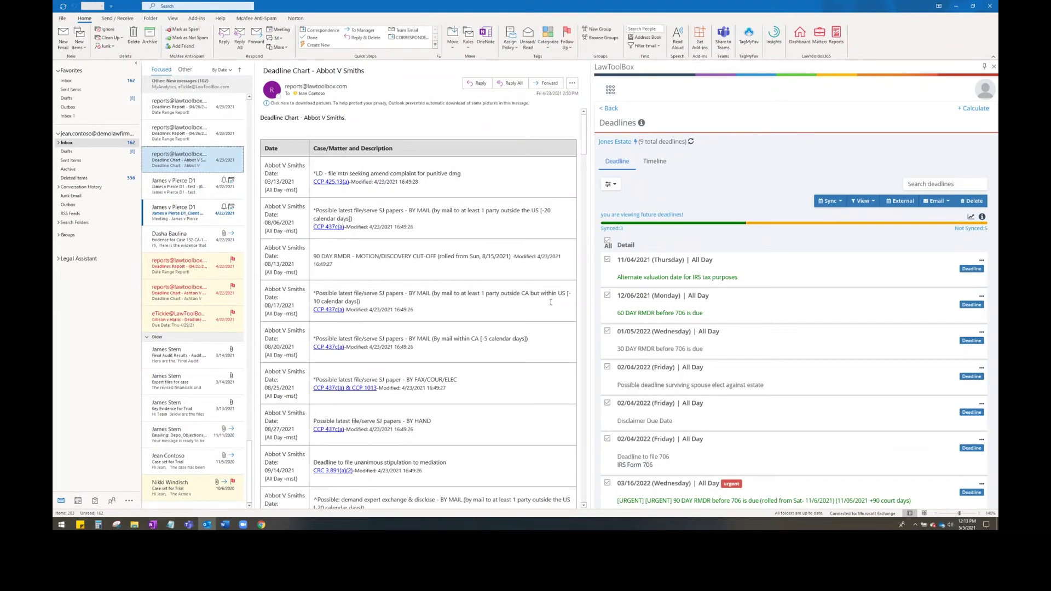
Email the Jones Estate deadline timeline and read the received 'Deadline Timeline - Jones Estate' message
click(663, 165)
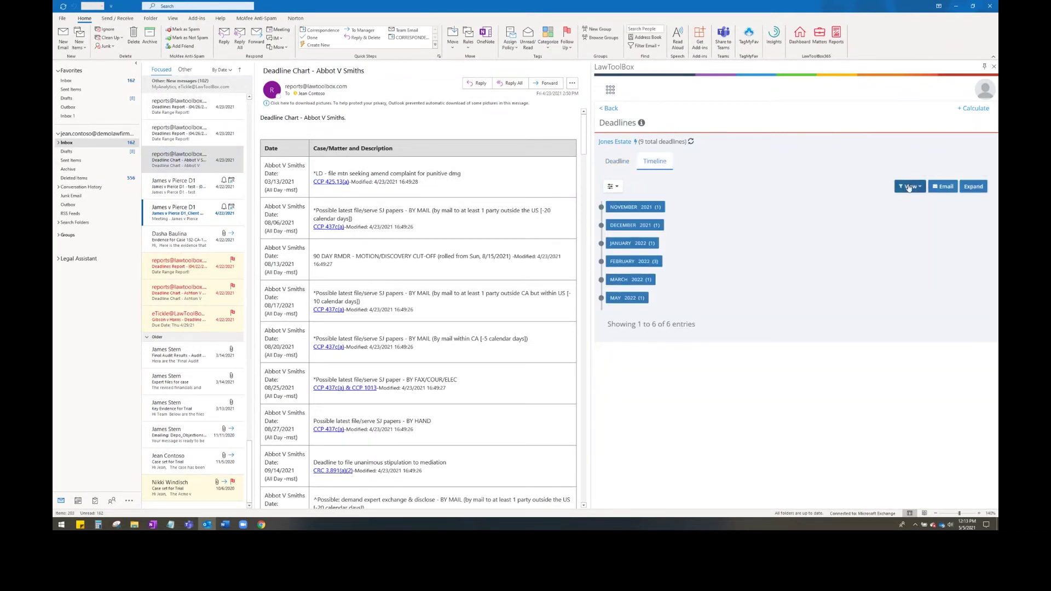
click(947, 184)
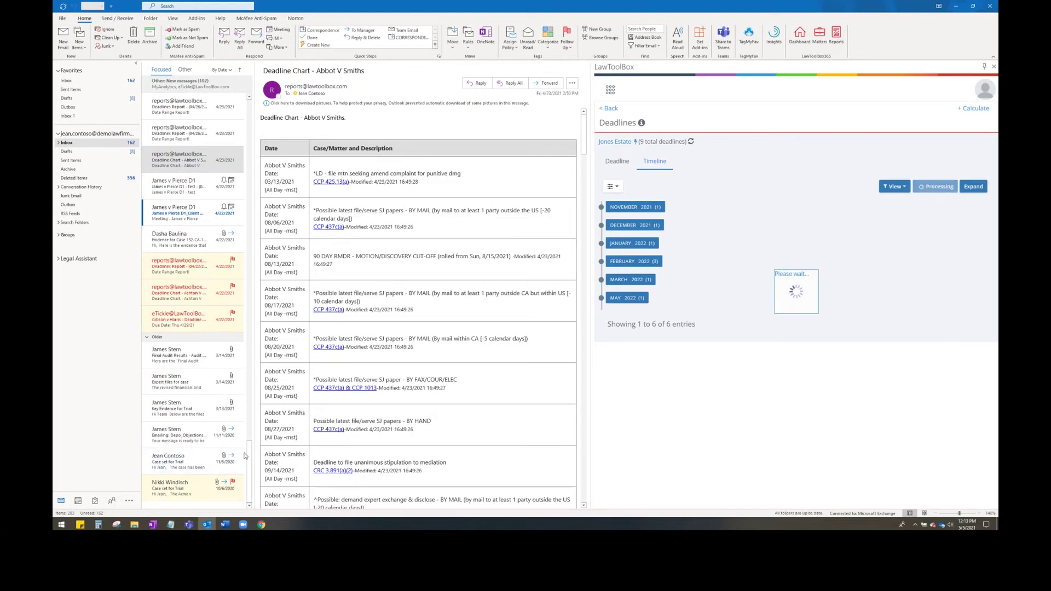
drag(246, 453, 248, 61)
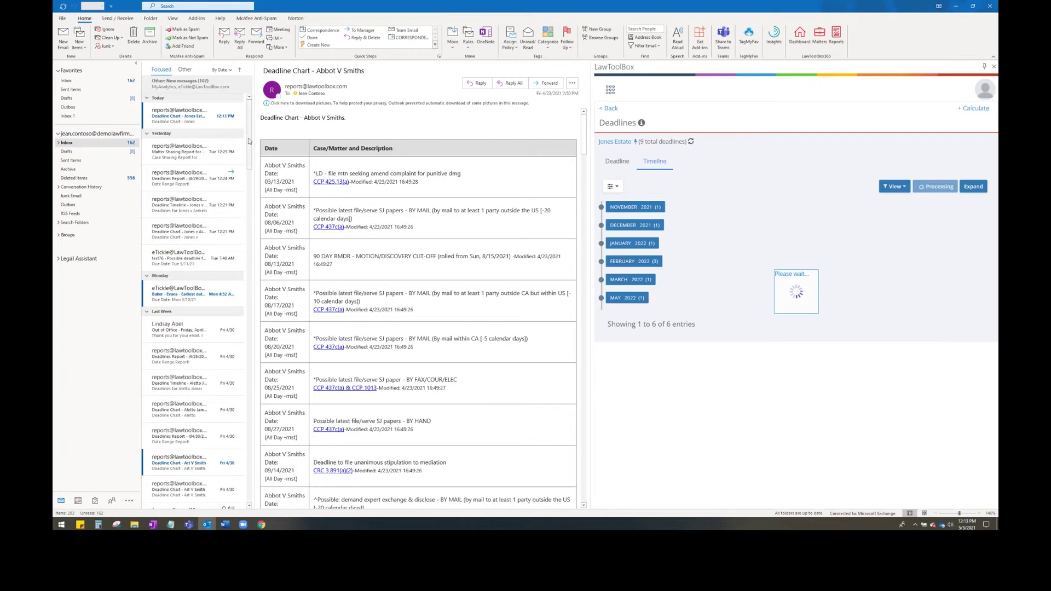
click(200, 121)
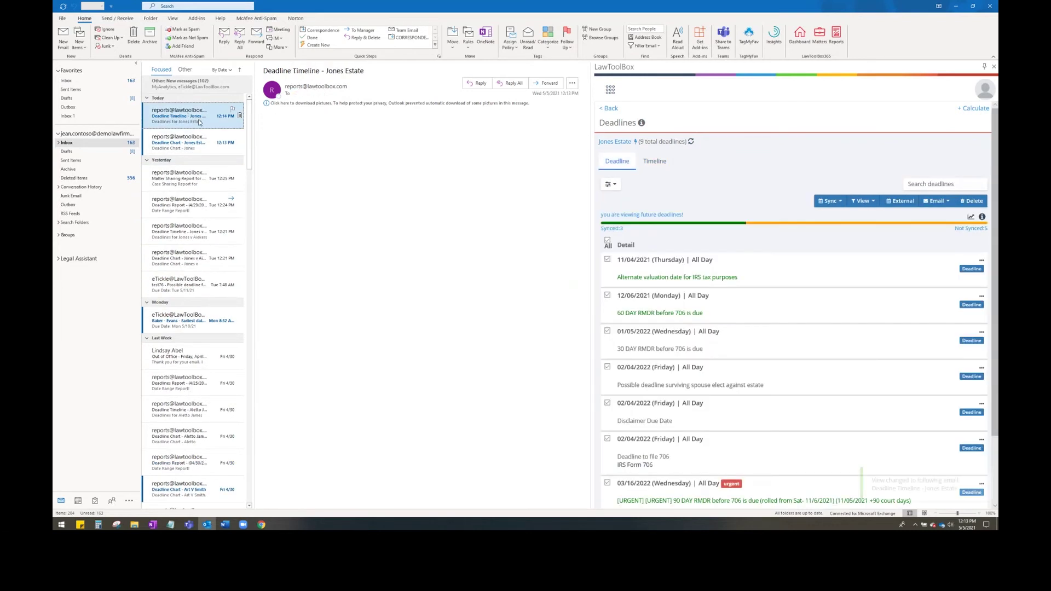
scroll(524, 238, down, 1)
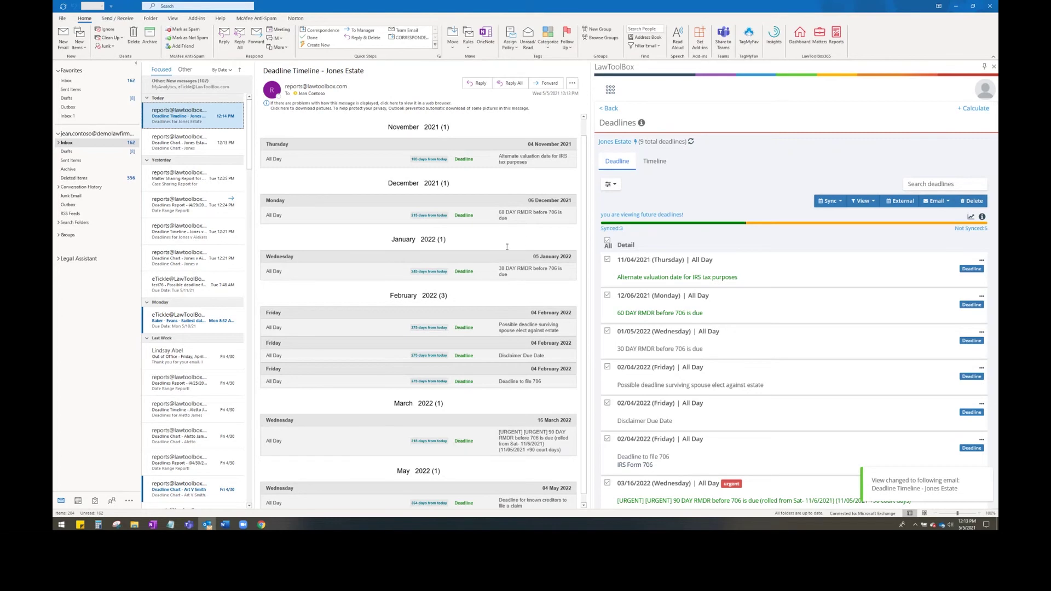
scroll(508, 247, up, 3)
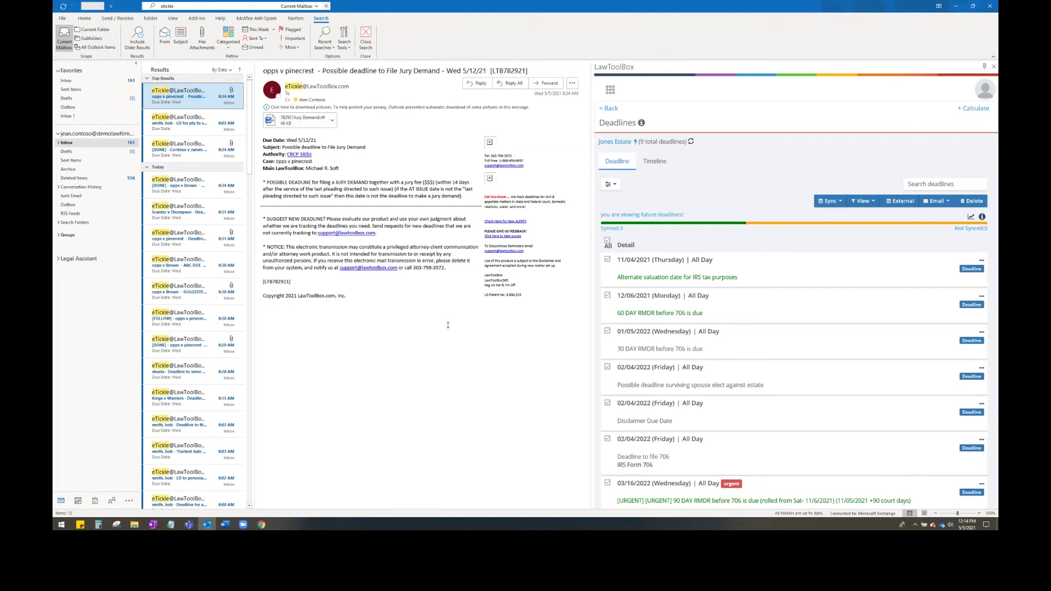
Create a Microsoft Teams team for Jones Estate from the matter's action menu
click(615, 142)
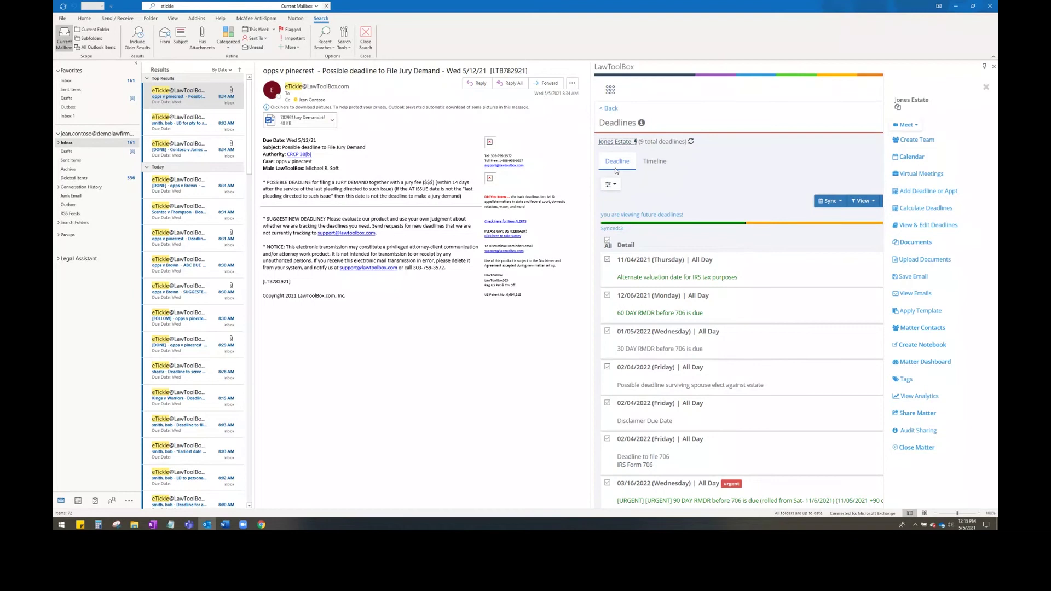
click(956, 142)
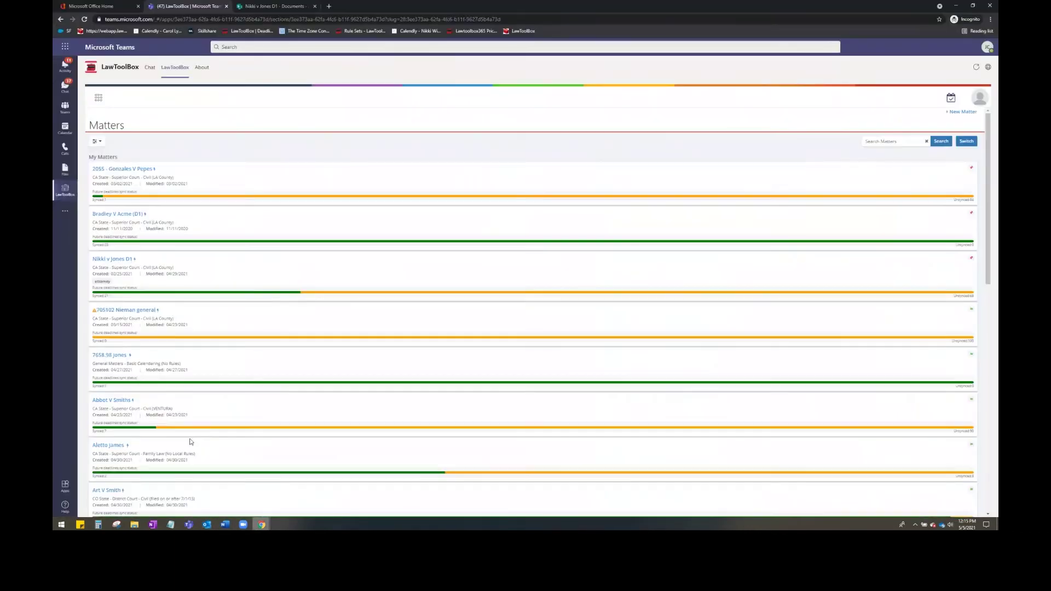
In Teams, list all teams, review the Nikki v Jones D1 General posts, and view its files
click(214, 489)
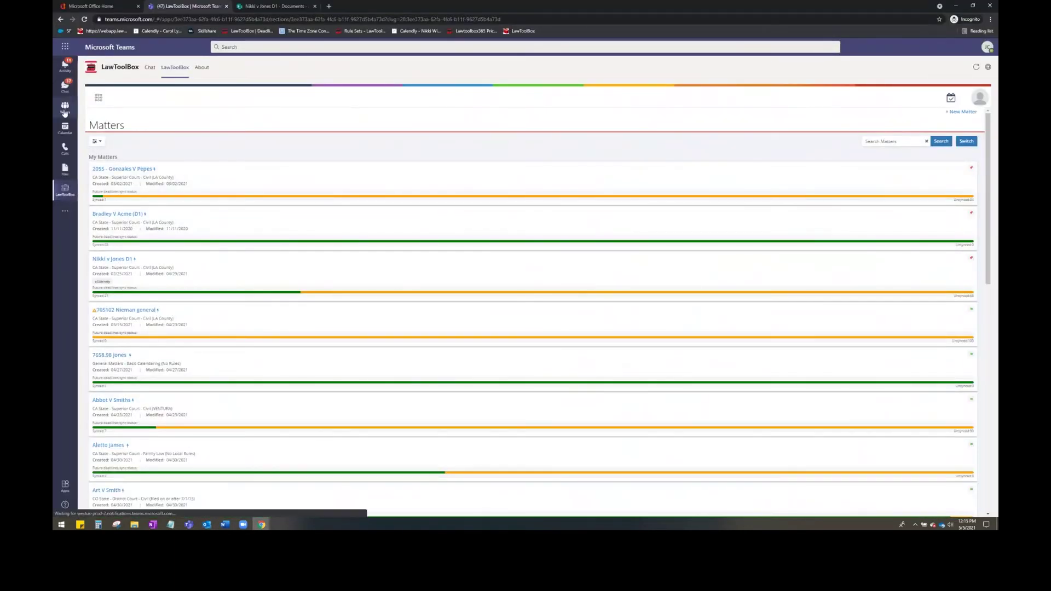
click(64, 110)
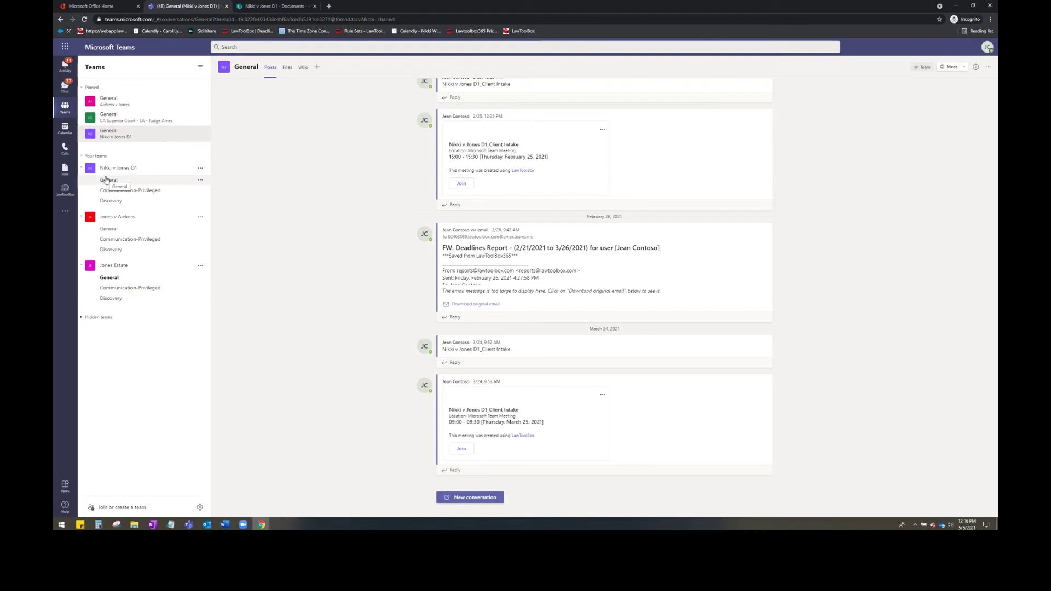
scroll(498, 301, up, 3)
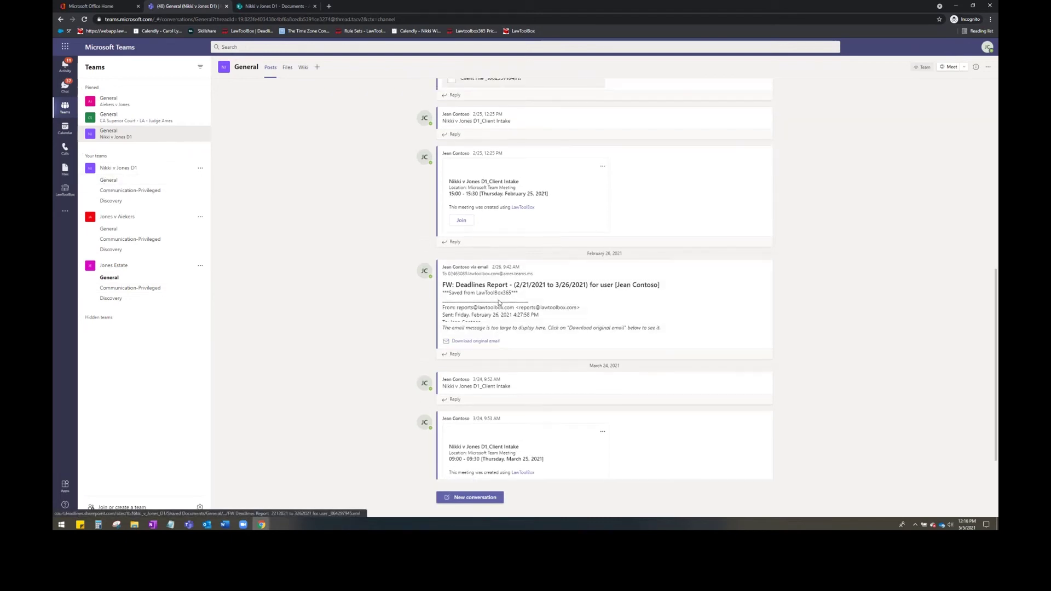
scroll(526, 313, up, 6)
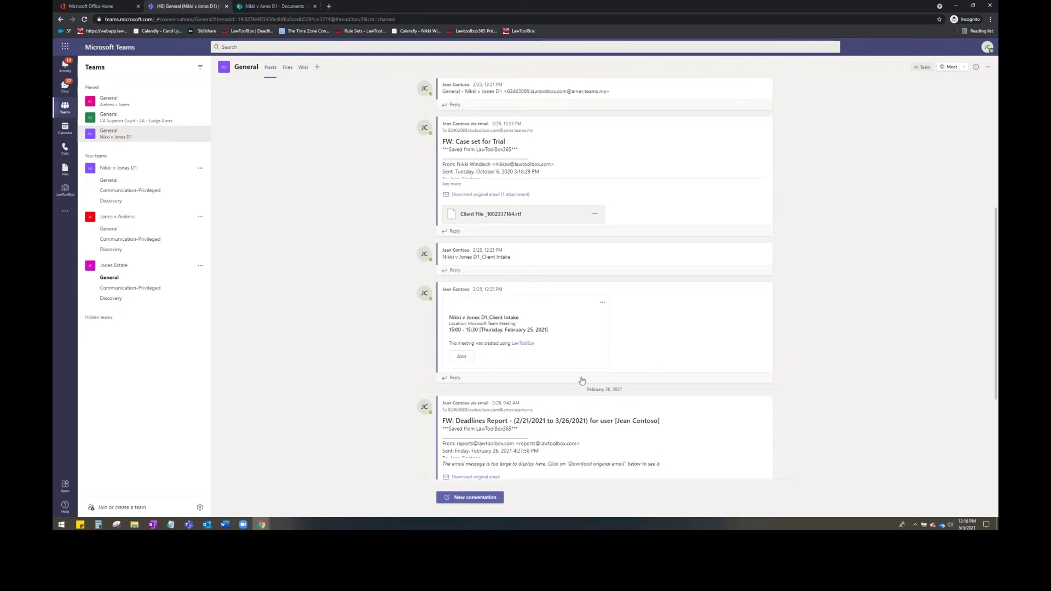
scroll(566, 390, up, 3)
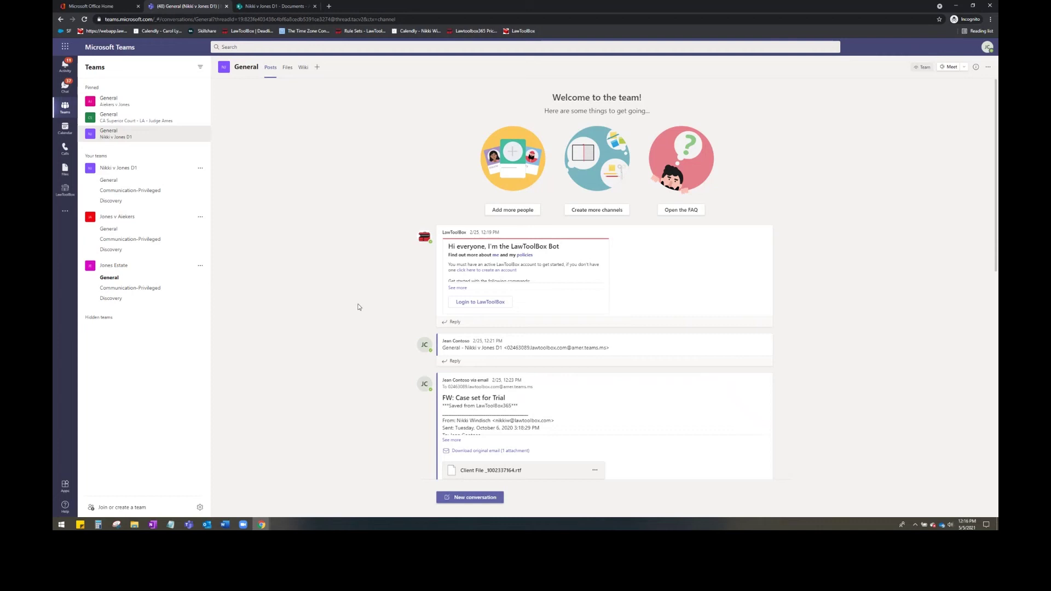
scroll(358, 307, down, 1)
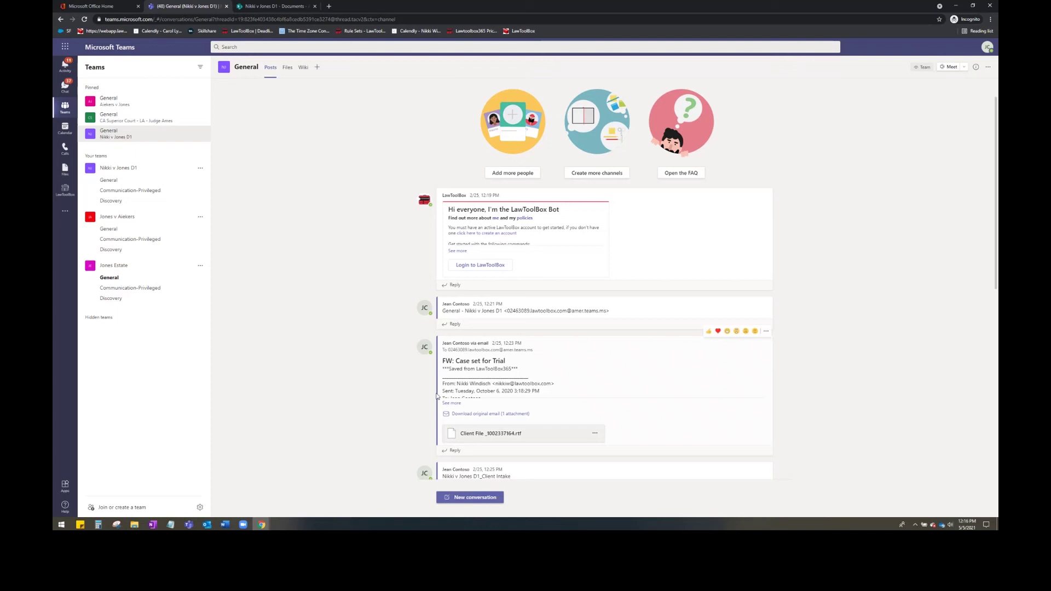
click(286, 70)
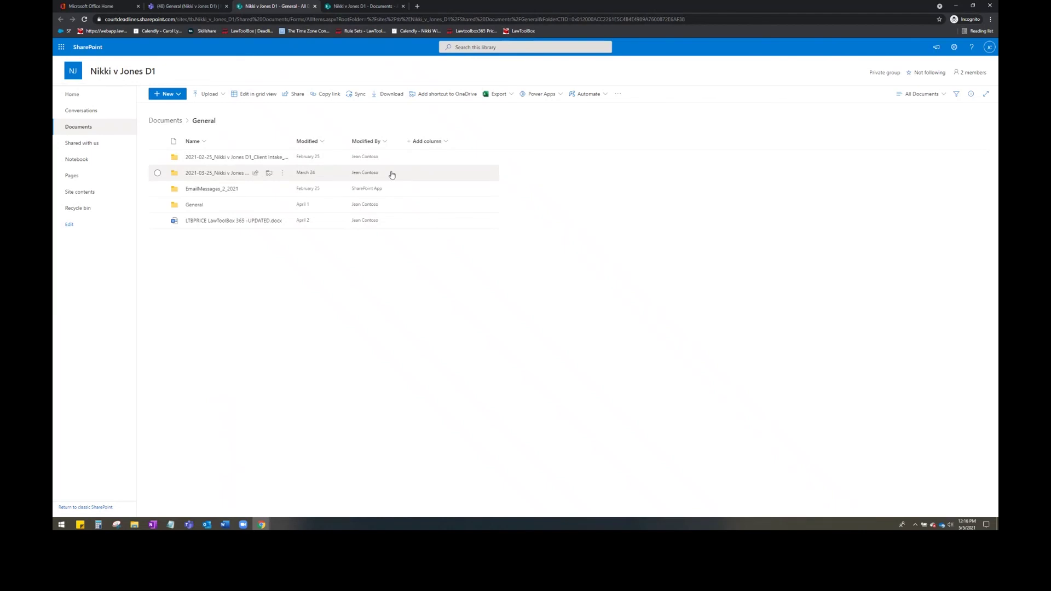
click(235, 158)
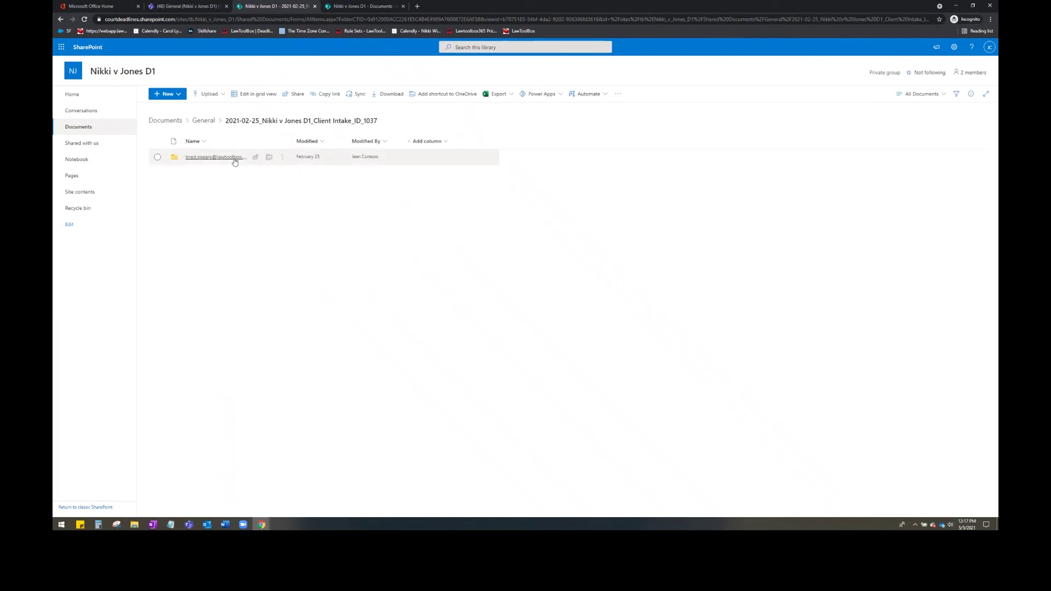
click(282, 157)
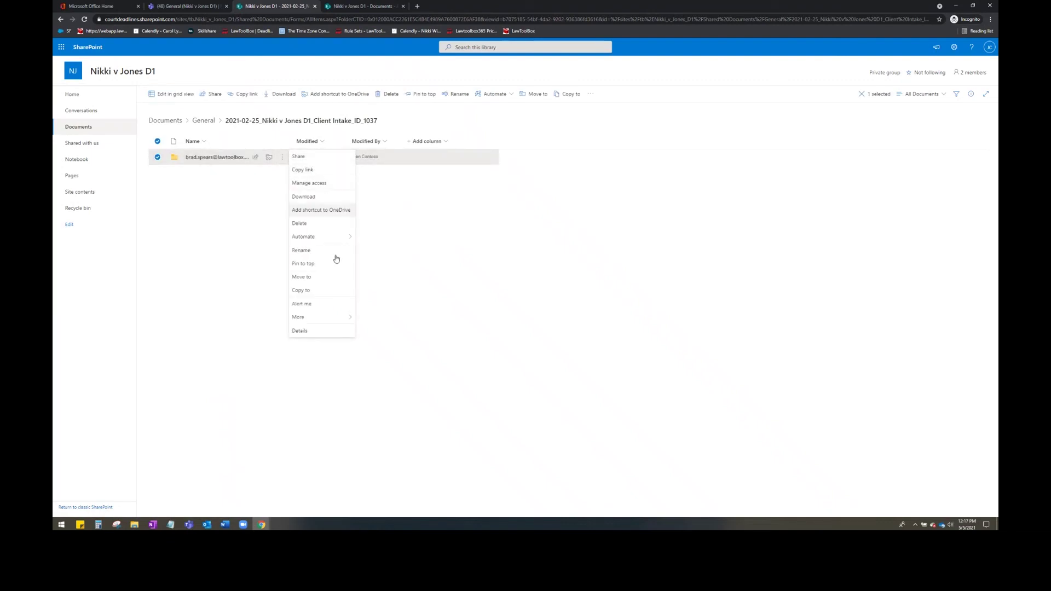
mouse_move(346, 323)
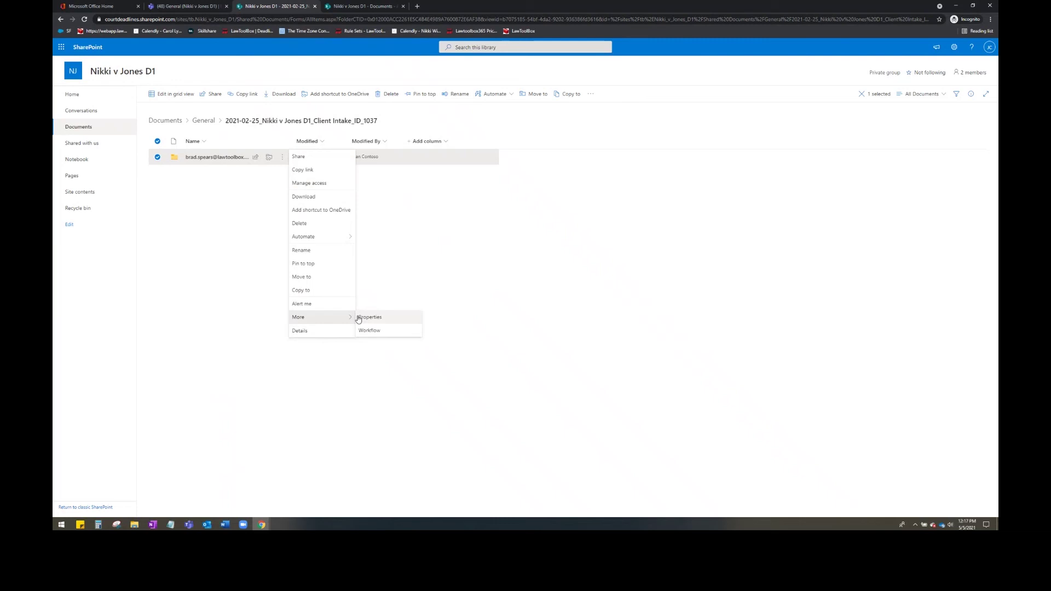
click(371, 286)
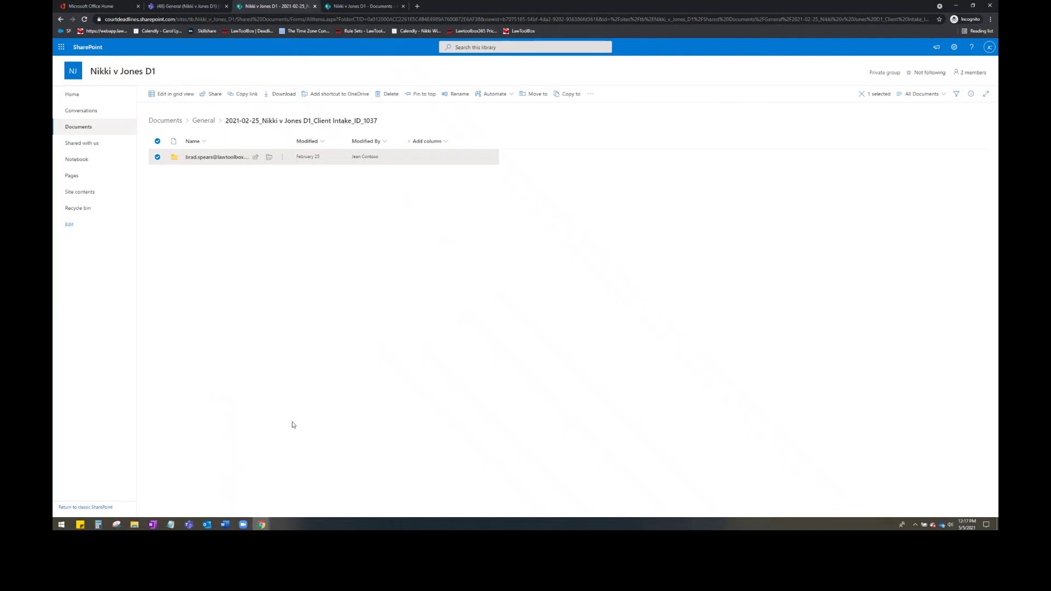
click(208, 524)
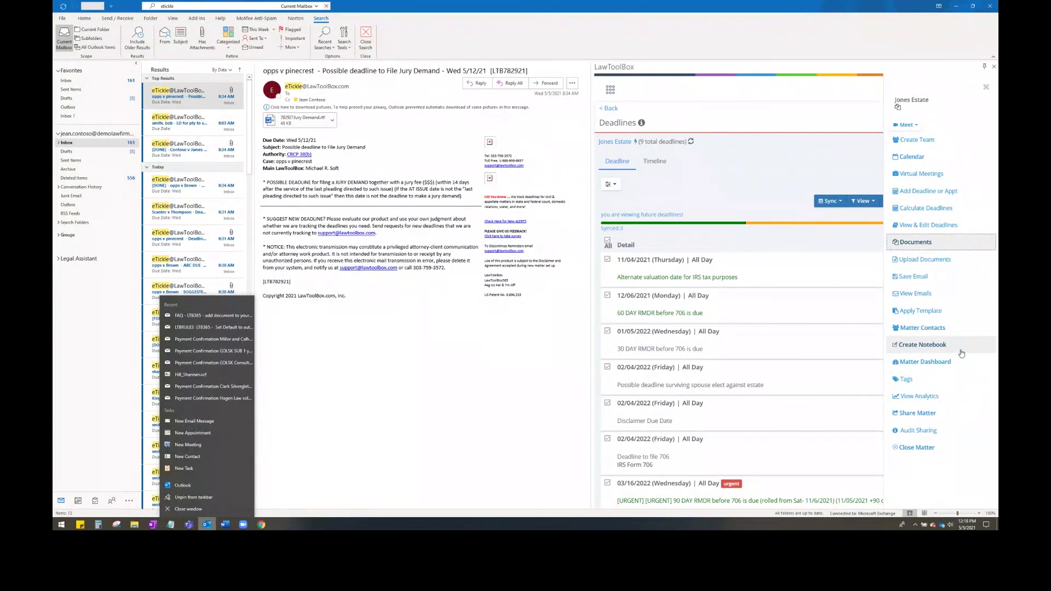
Show the Jones Estate Matters Access list, then start Close Matter and cancel without closing
click(916, 413)
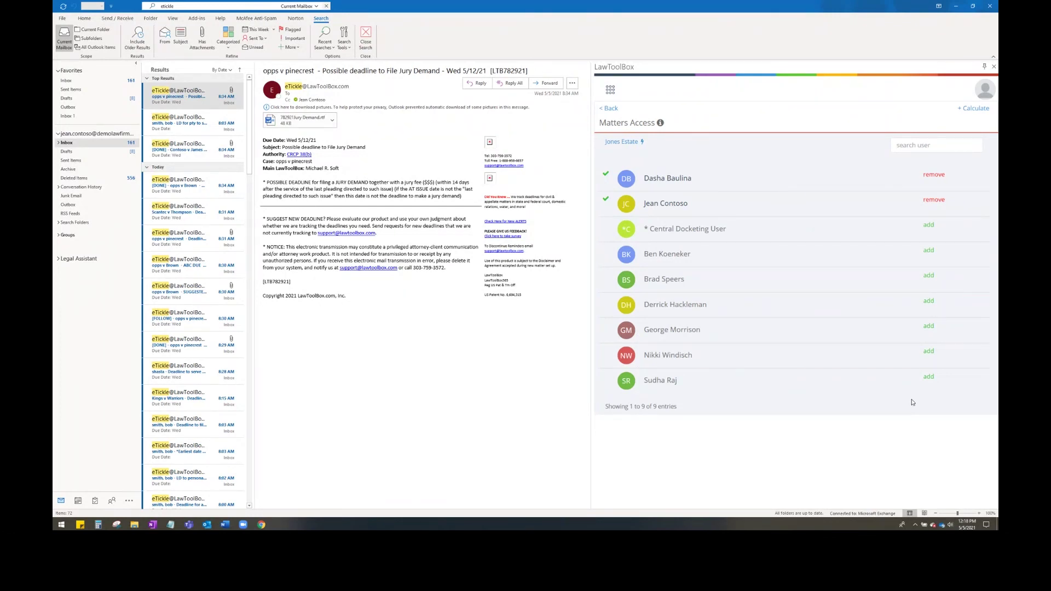
click(623, 142)
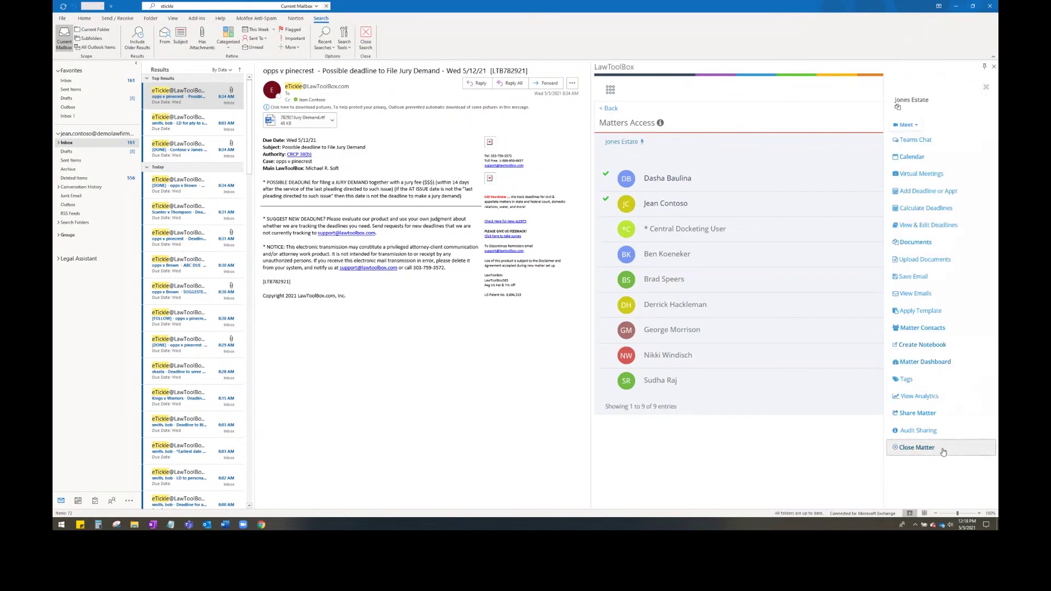
click(941, 449)
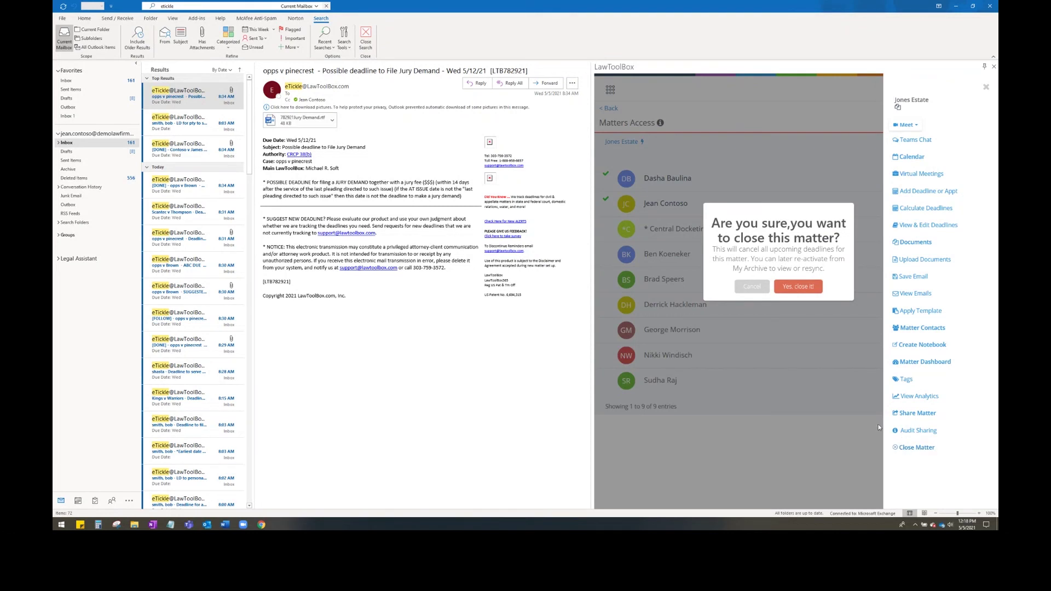
click(761, 292)
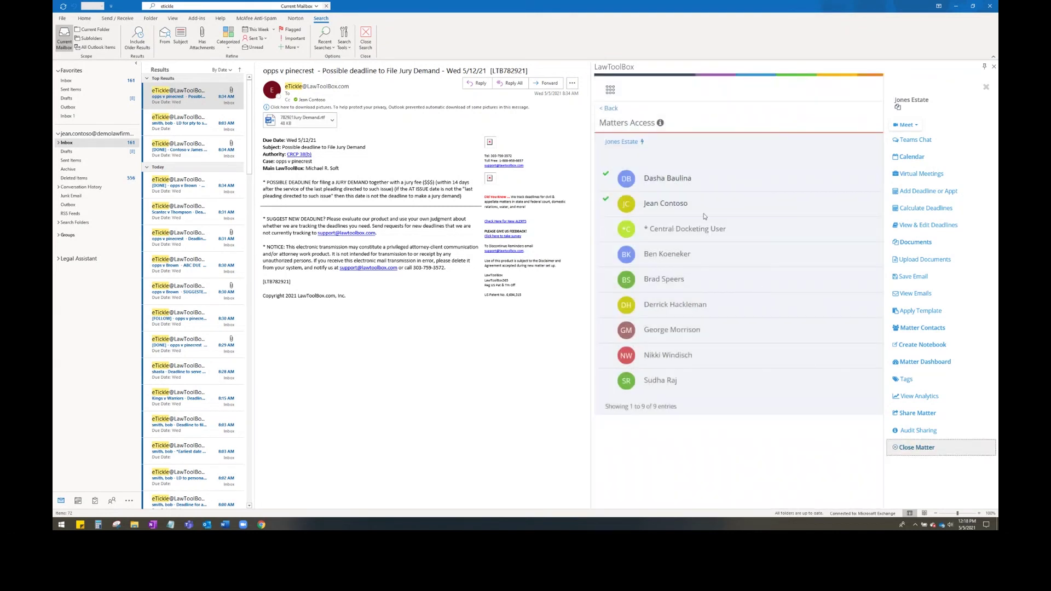
click(986, 88)
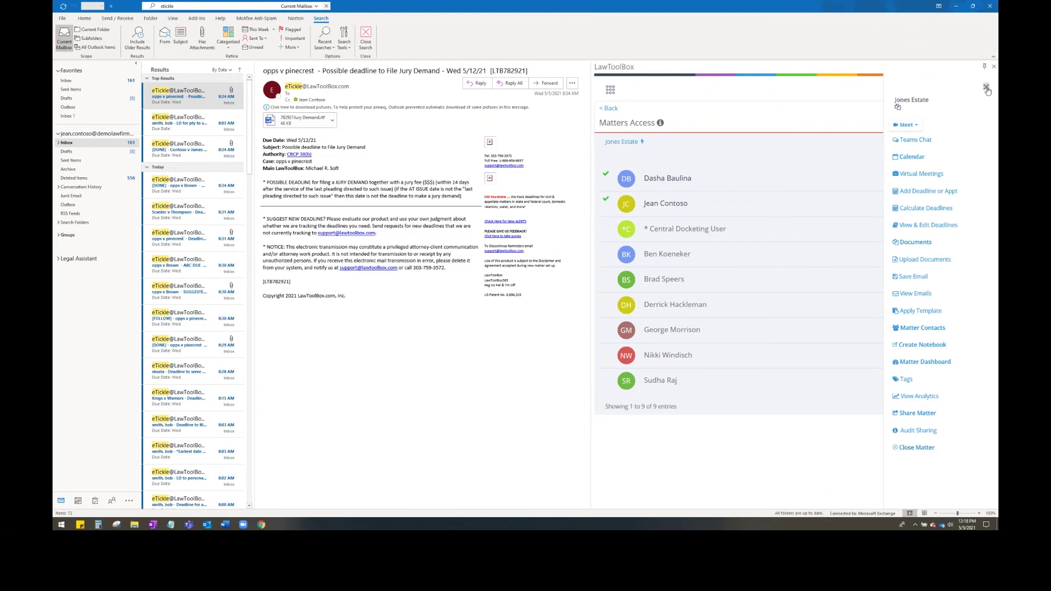
click(626, 142)
click(986, 88)
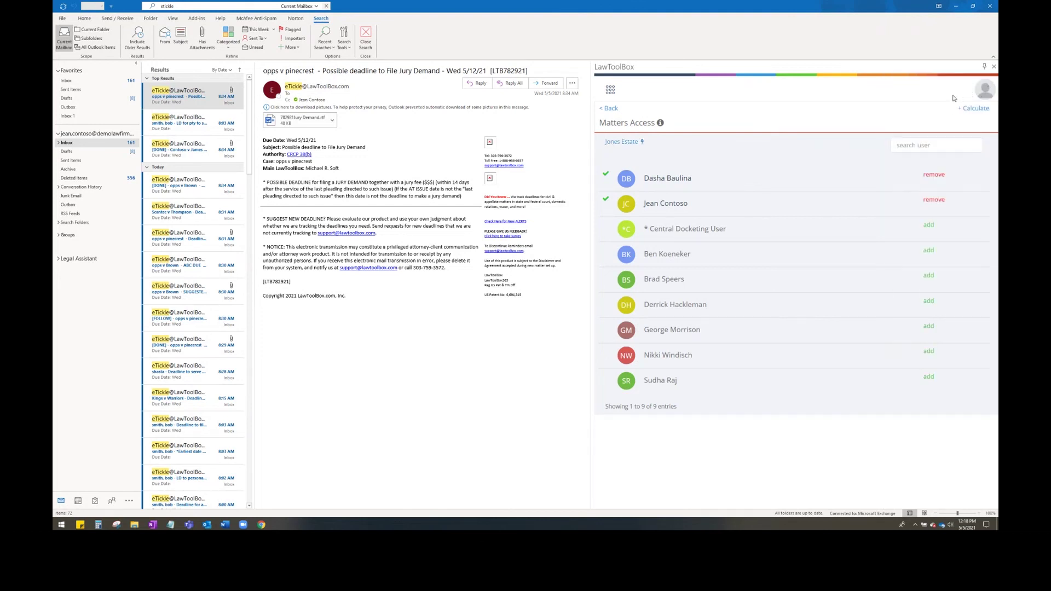